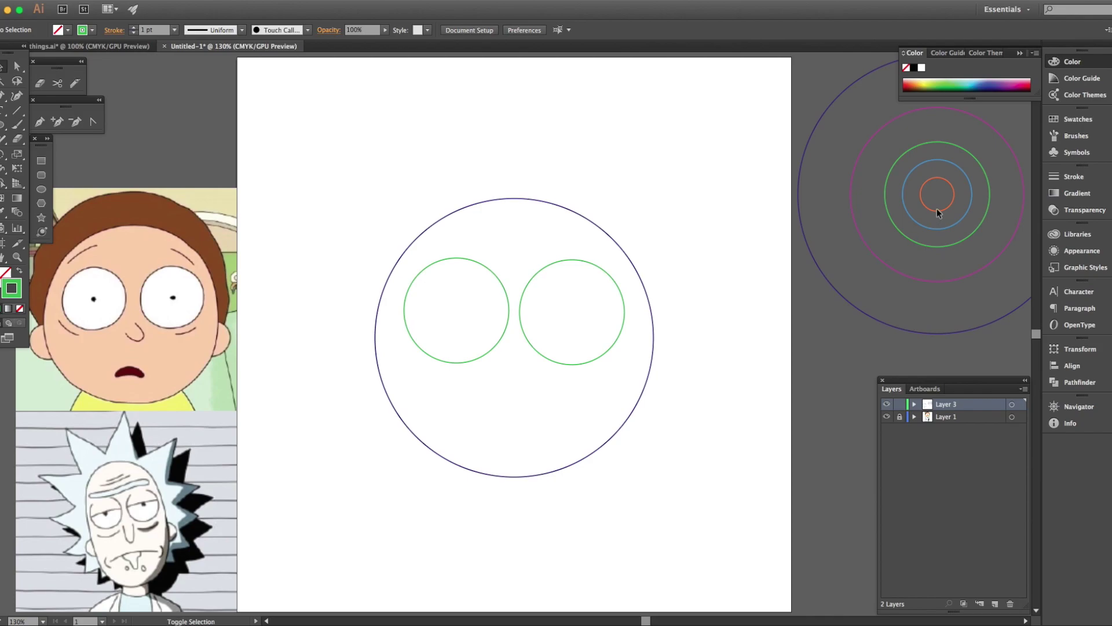
Delete the small circle's top and join its open ends with Pen strokes into a hooked nose
key(a)
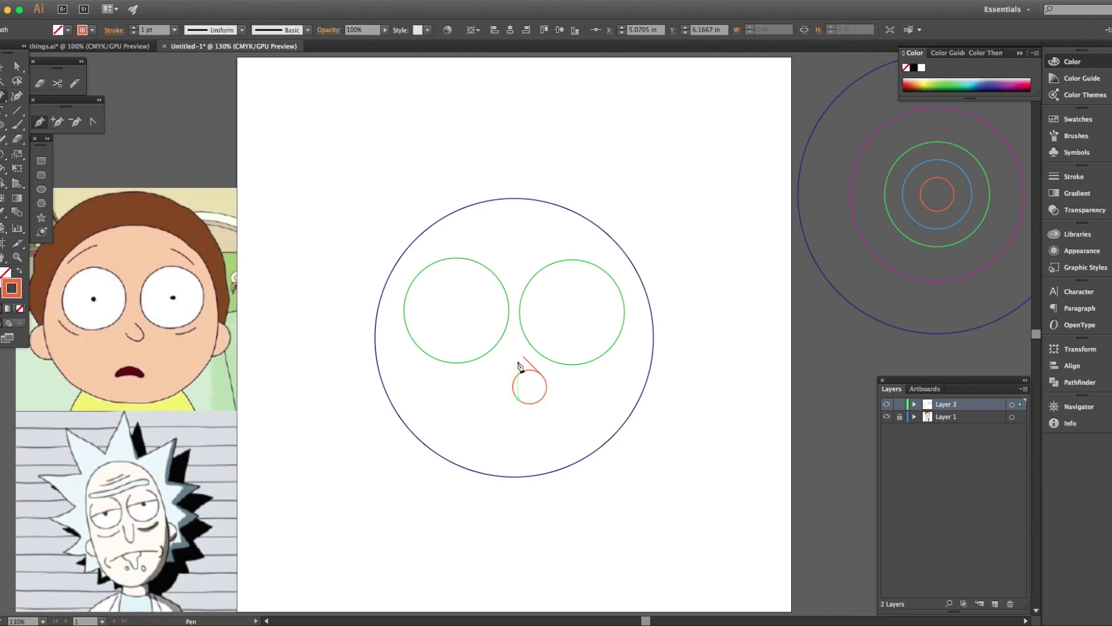
click(518, 375)
key(ctrl+shift+F9)
key(p)
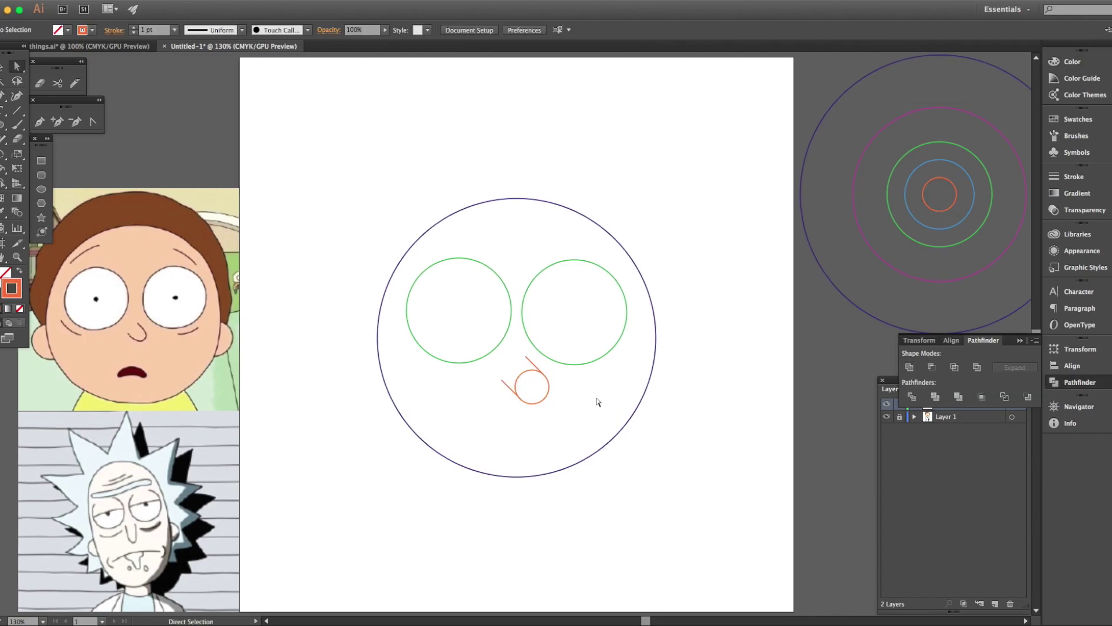
click(498, 380)
click(523, 358)
click(515, 398)
click(542, 374)
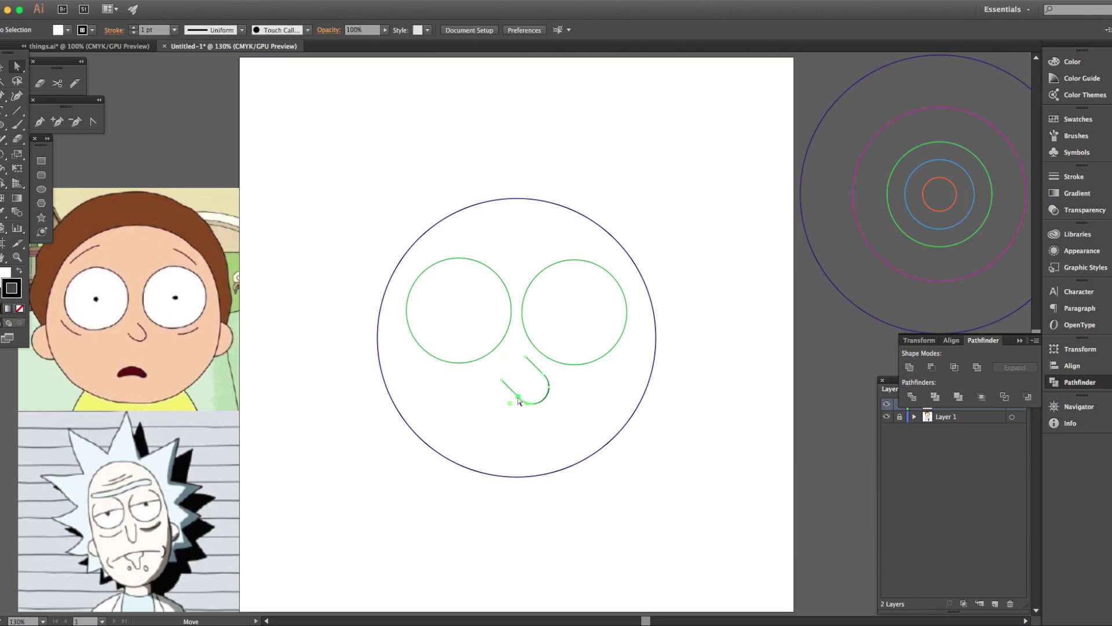
Arrange small circles inside the larger one below the nose and merge them into a mouth with Shape Builder
drag(519, 450, 526, 446)
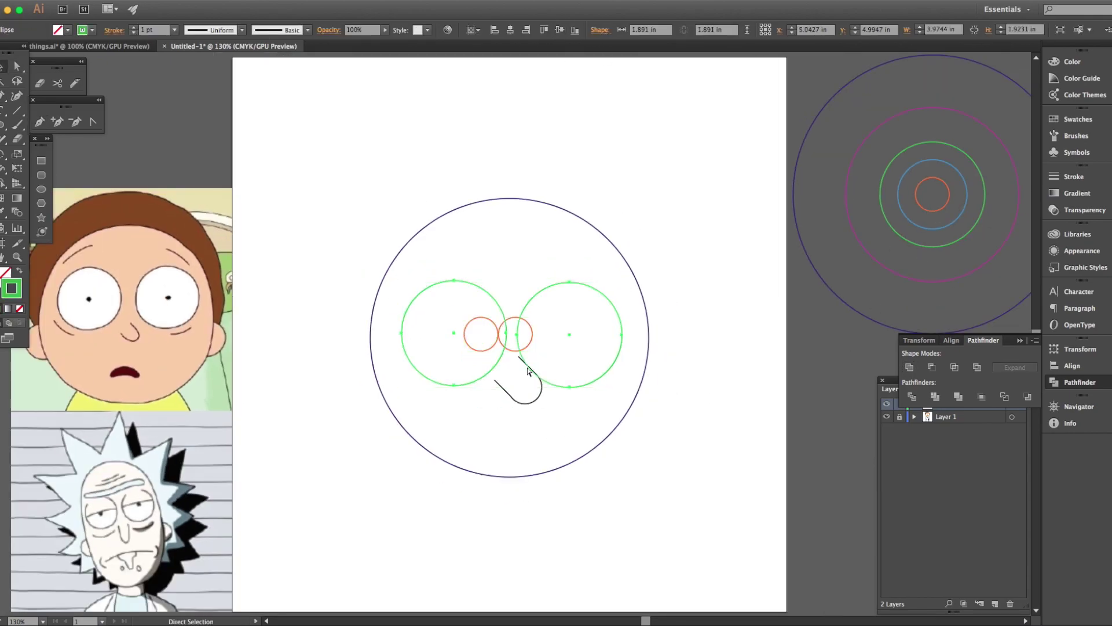
click(940, 232)
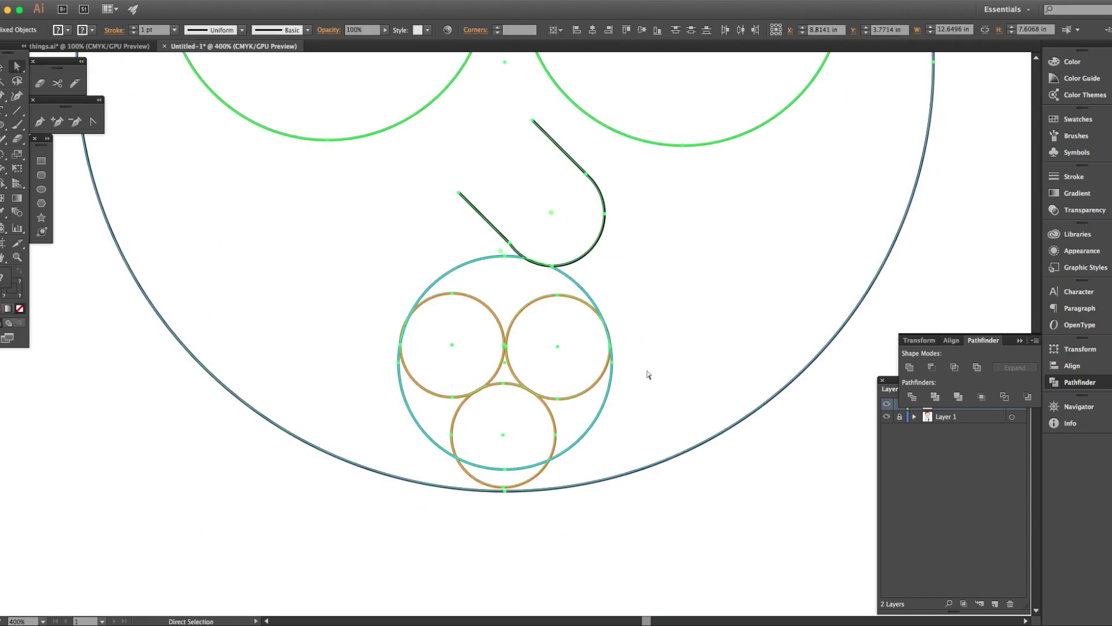
key(shift+m)
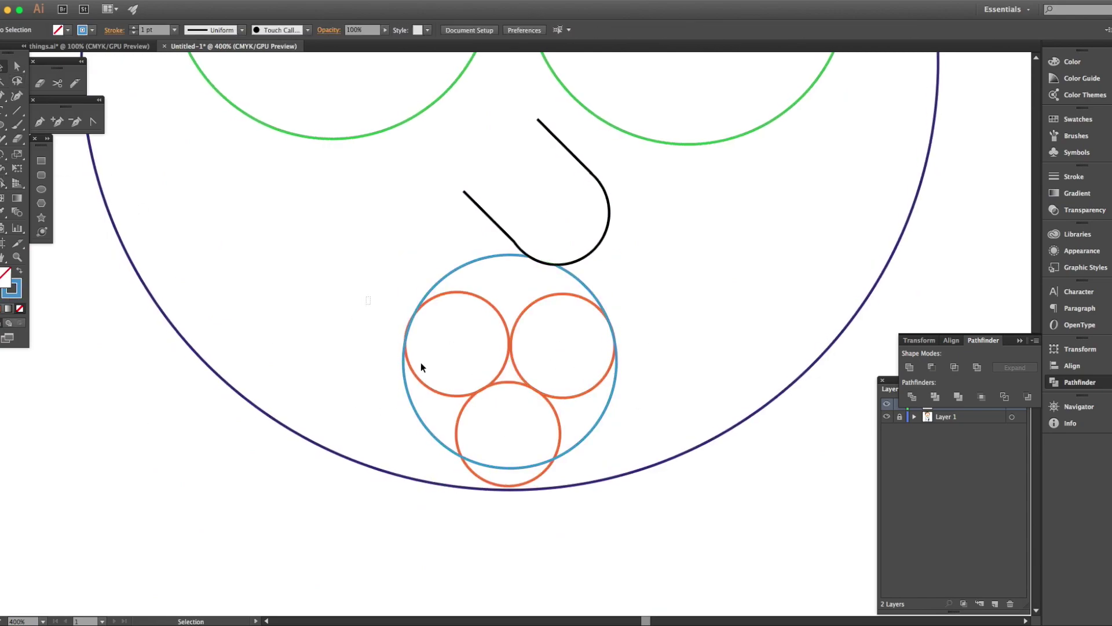
mouse_move(620, 427)
mouse_down()
mouse_move(440, 461)
mouse_move(435, 333)
mouse_up()
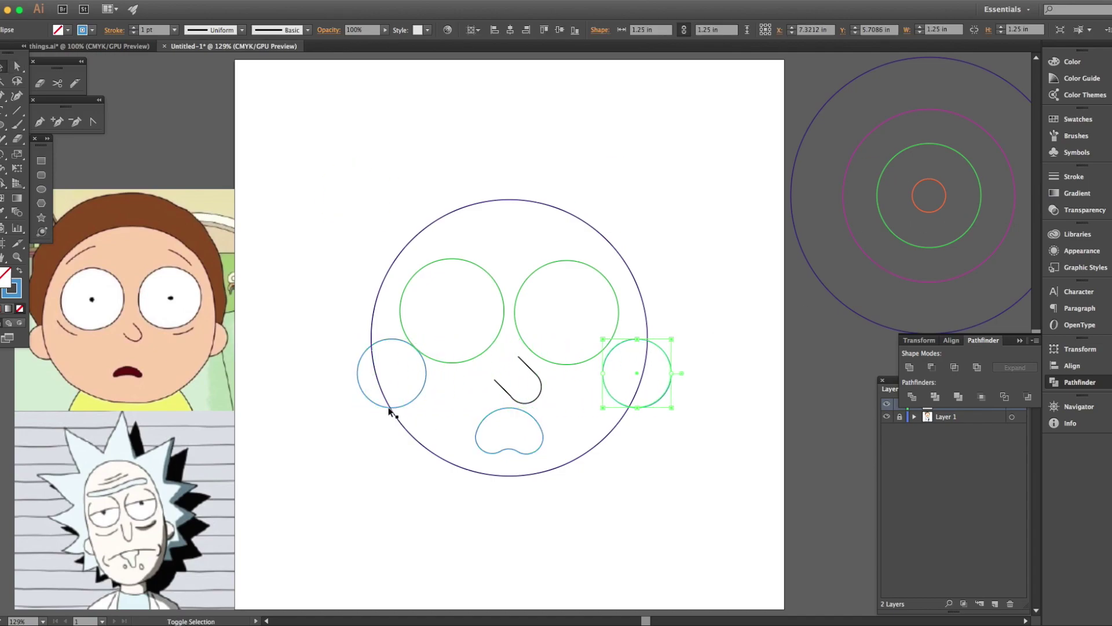
Cut a notch out of Morty's hair outline with Shape Builder
click(383, 414)
key(ctrl+a)
click(647, 419)
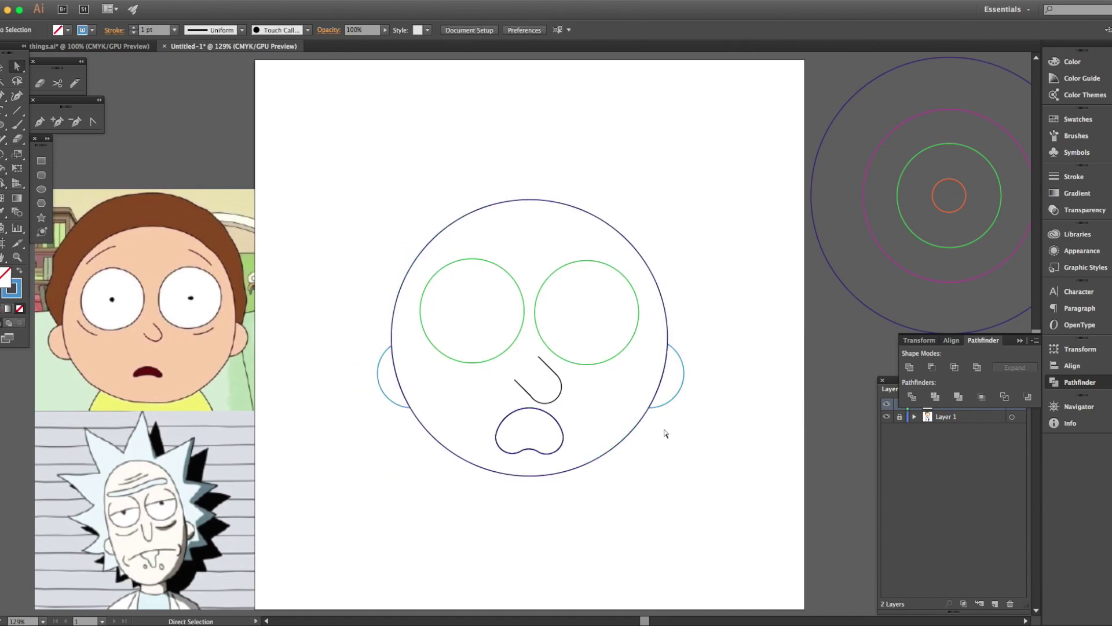
key(ctrl+a)
click(698, 414)
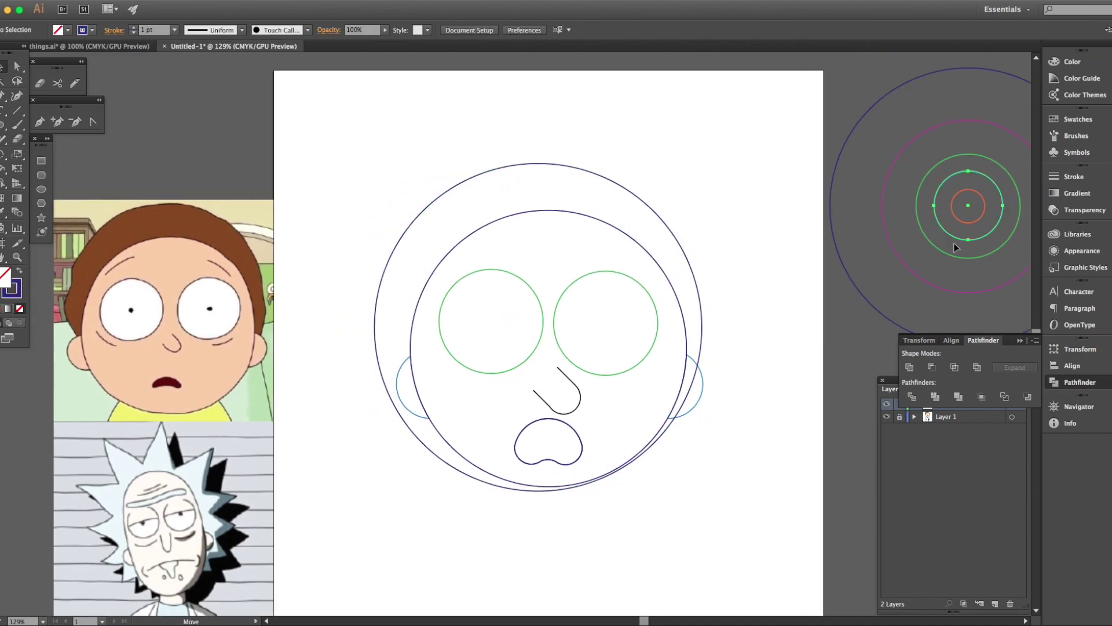
key(ctrl+a)
key(shift+m)
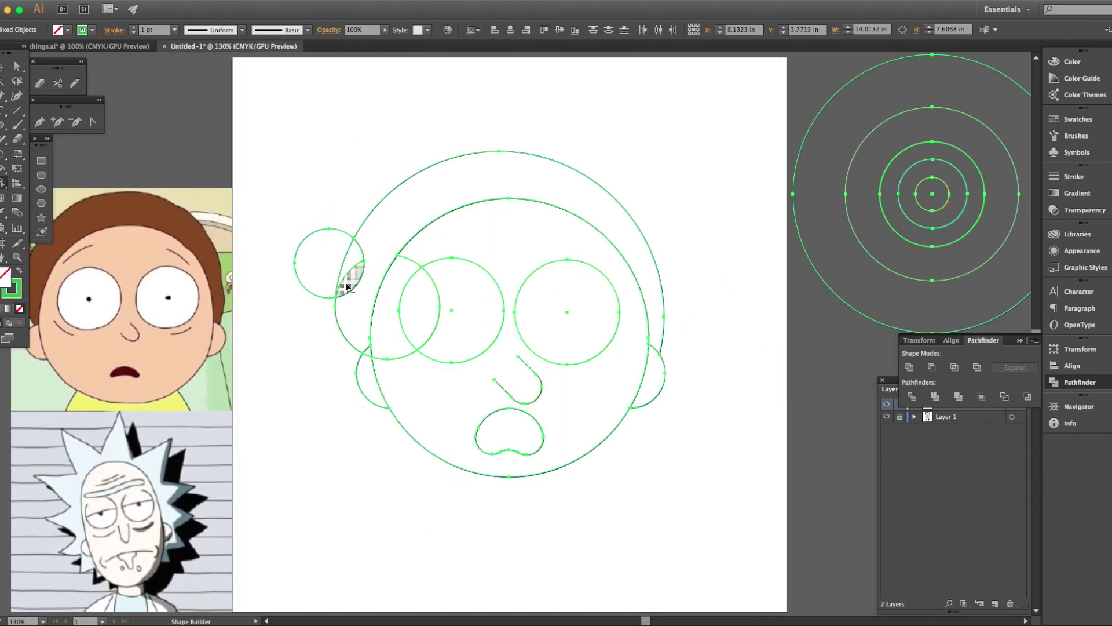
alt+click(347, 286)
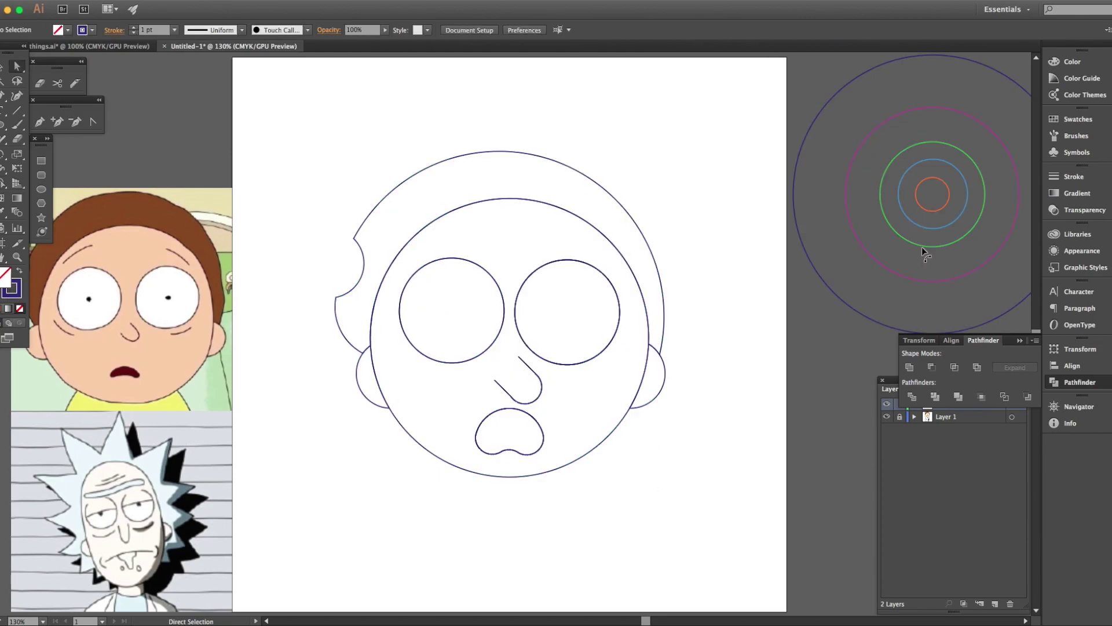
Fit a circle arc around the left eye and place a mirrored arc above the right eye
drag(448, 378, 461, 375)
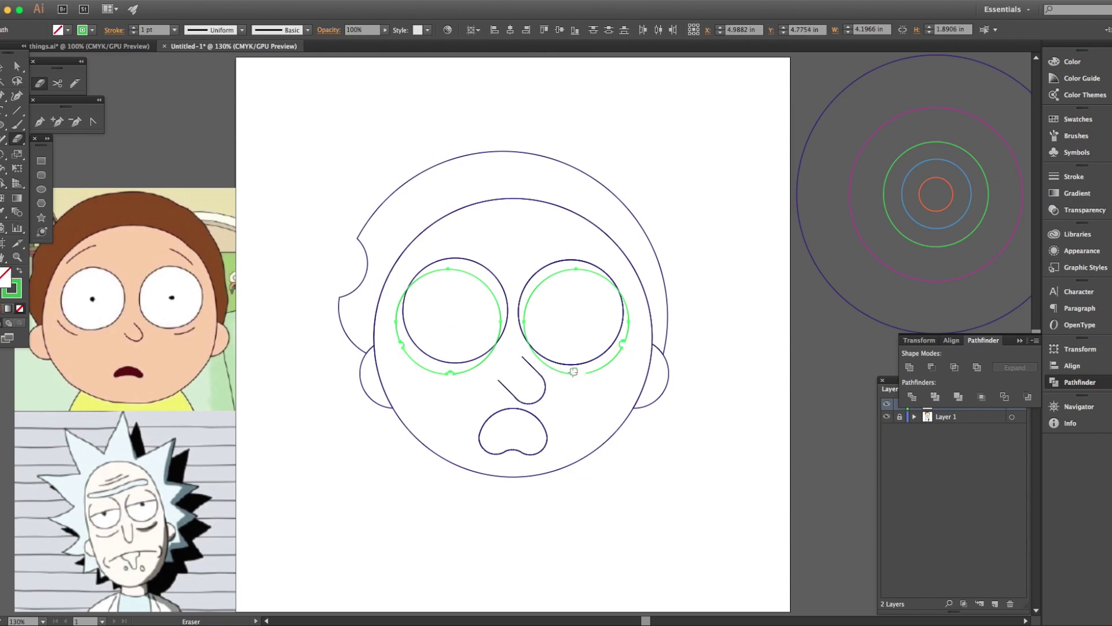
shift+click(450, 355)
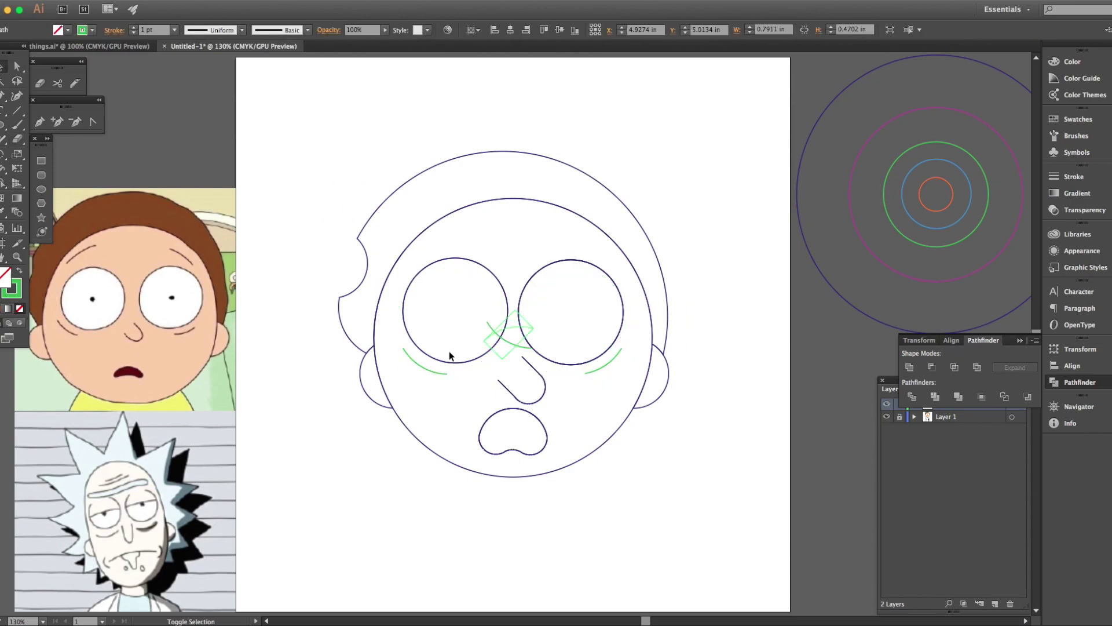
right_click(521, 318)
drag(610, 303, 623, 254)
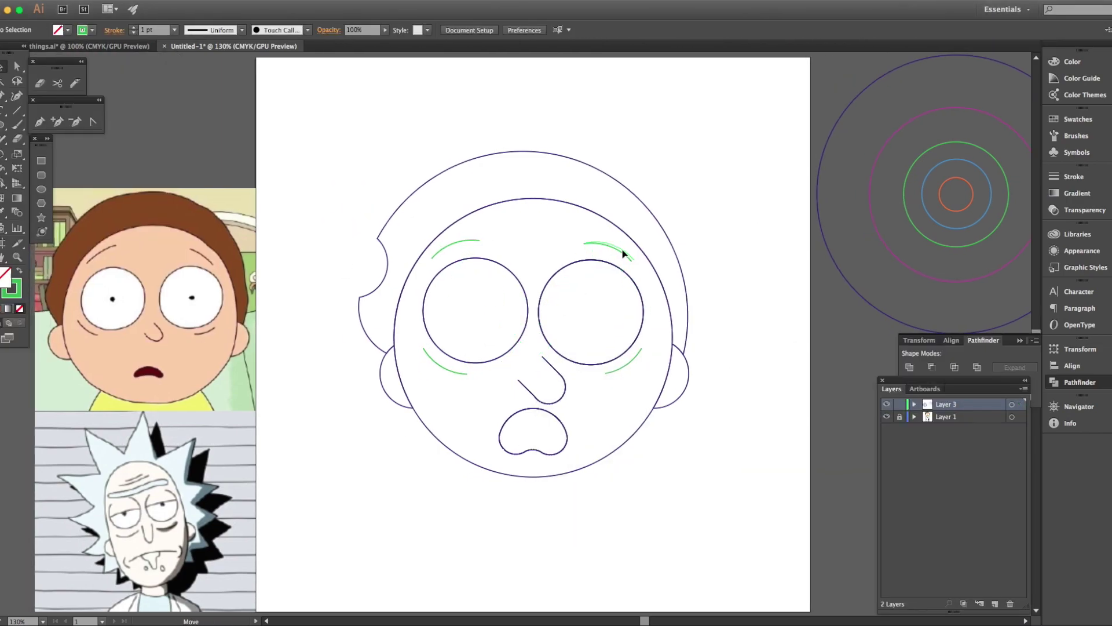
key(ctrl+shift+a)
Build a clover pupil from centred vertical and horizontal pills and copy it into the eyes
key(c)
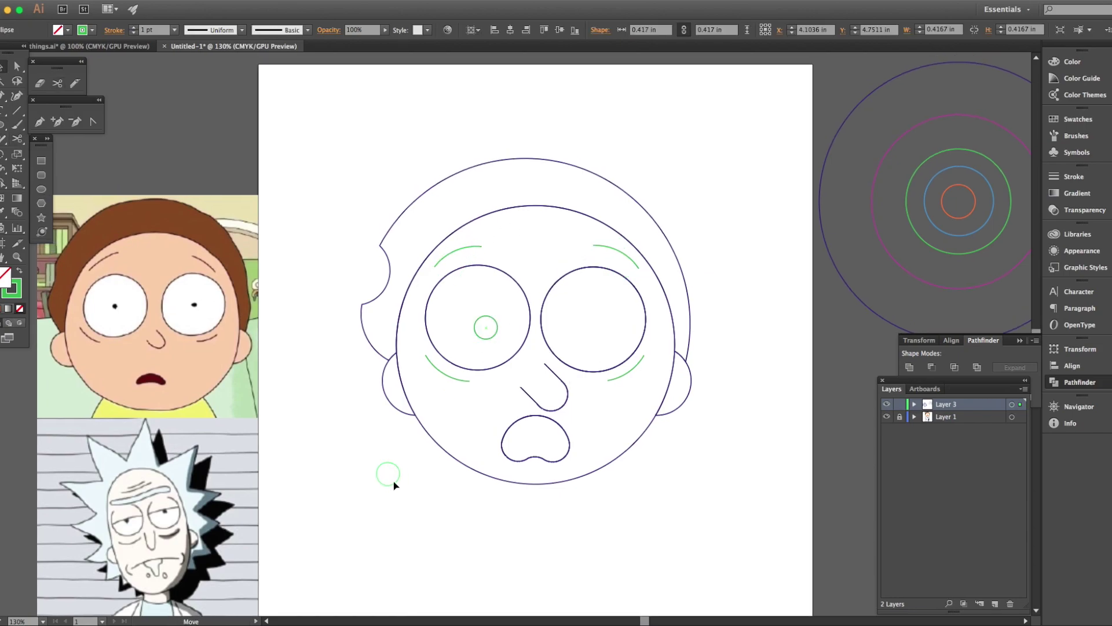
drag(394, 484, 409, 521)
scroll(405, 492, right, 2)
drag(365, 467, 374, 474)
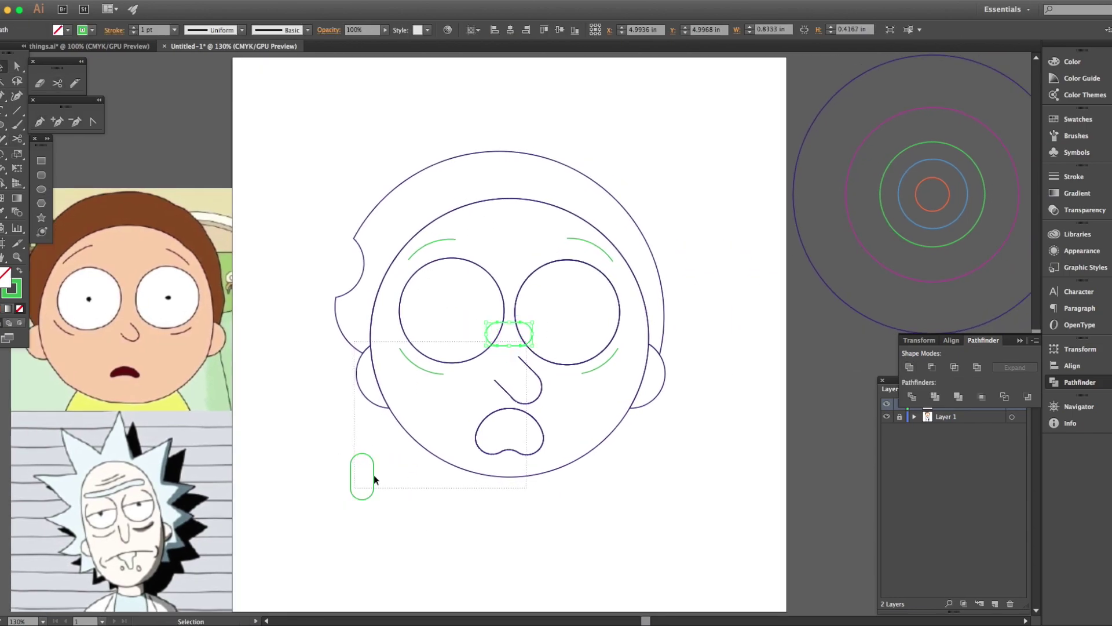
click(509, 30)
click(560, 34)
scroll(399, 509, right, 1)
drag(349, 536, 367, 512)
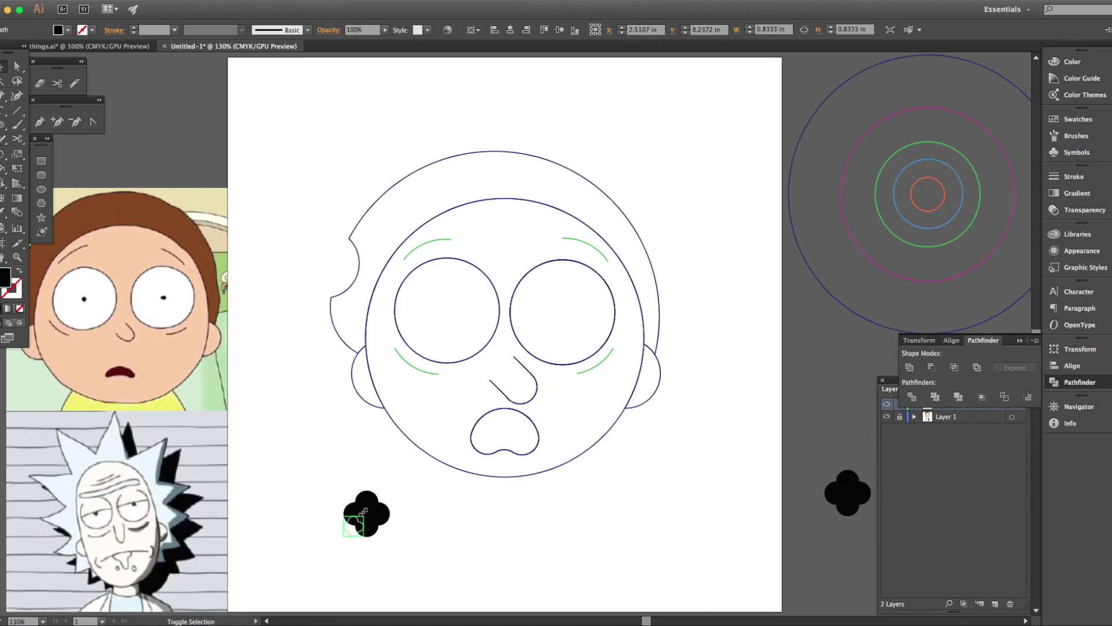
drag(449, 317, 571, 325)
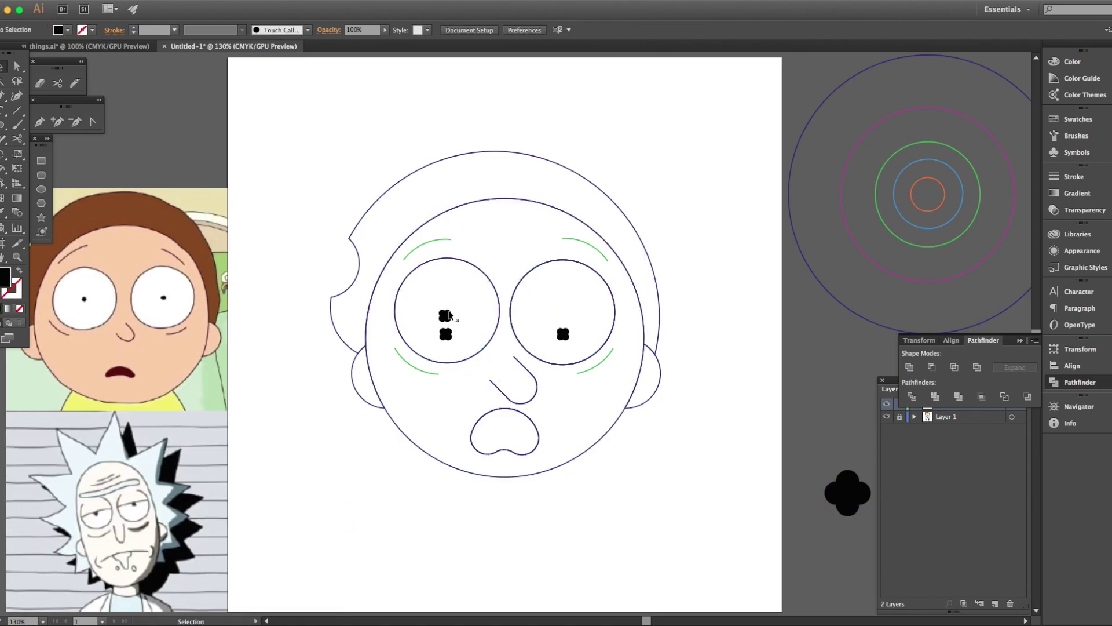
Fill the mouth dark red and the face, eyes and nose with skin tone
click(504, 431)
double_click(5, 277)
click(278, 406)
click(503, 352)
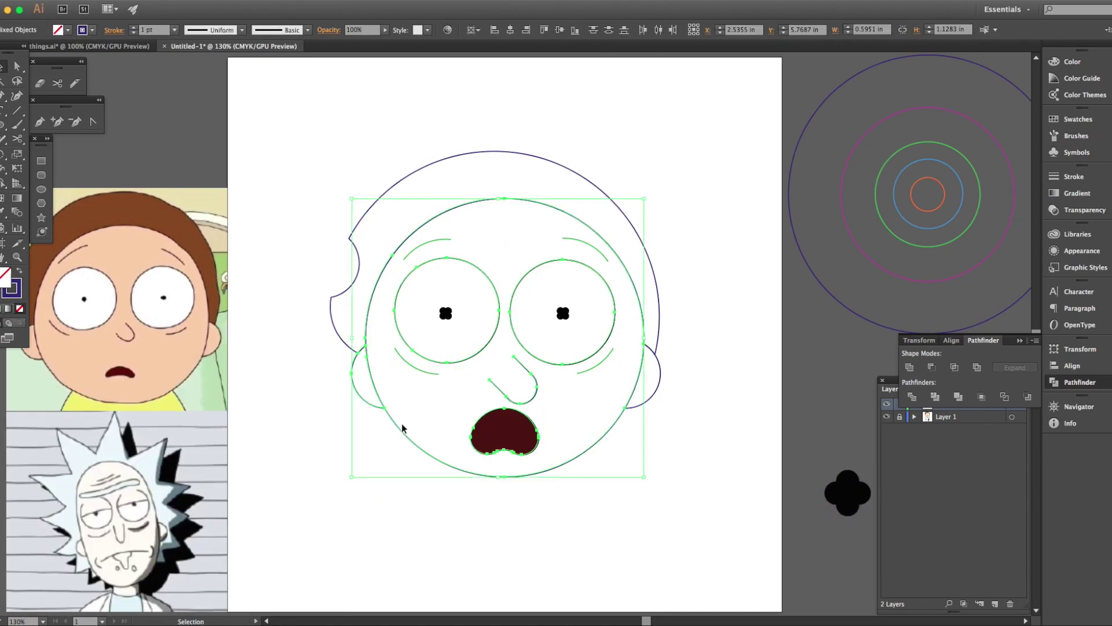
shift+click(402, 423)
double_click(5, 277)
click(34, 414)
Fill the hair brown #754A20 and set all outlines to 2 pt
click(278, 406)
click(359, 278)
double_click(5, 277)
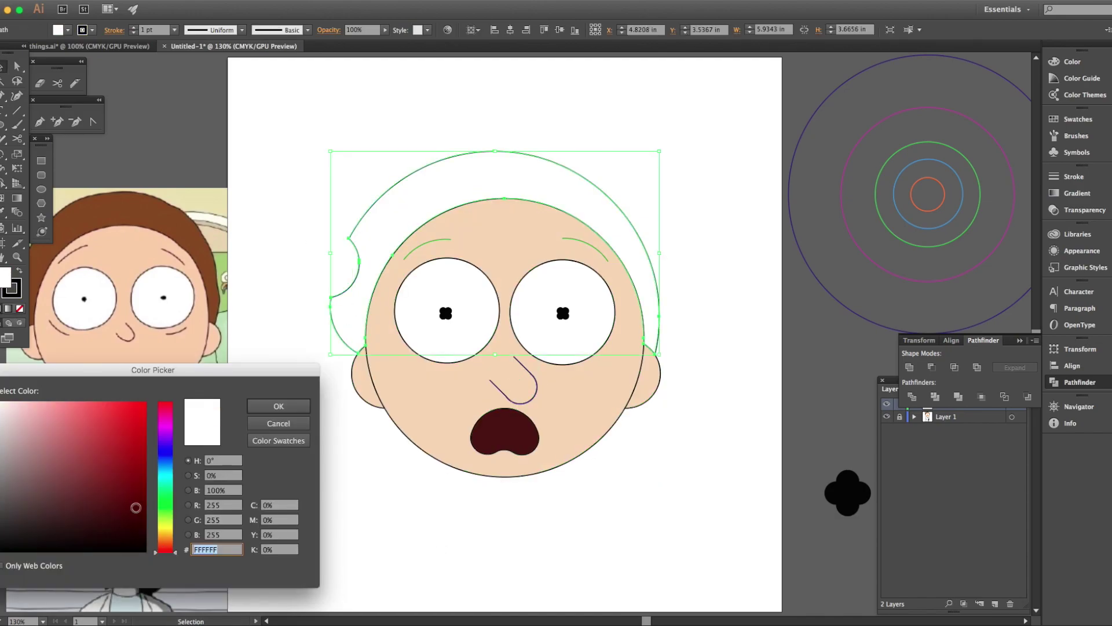
click(105, 483)
click(165, 543)
click(278, 405)
key(ctrl+a)
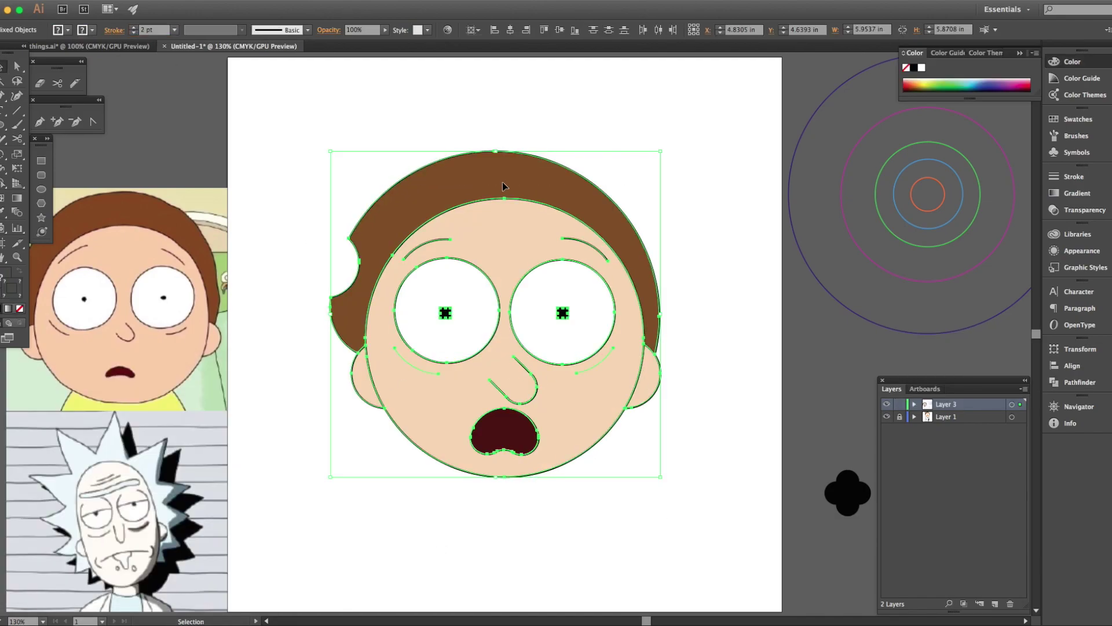
click(529, 412)
key(ctrl+a)
Paste a black silhouette copy of the face, offset it, and send it behind as a thick outline
click(679, 541)
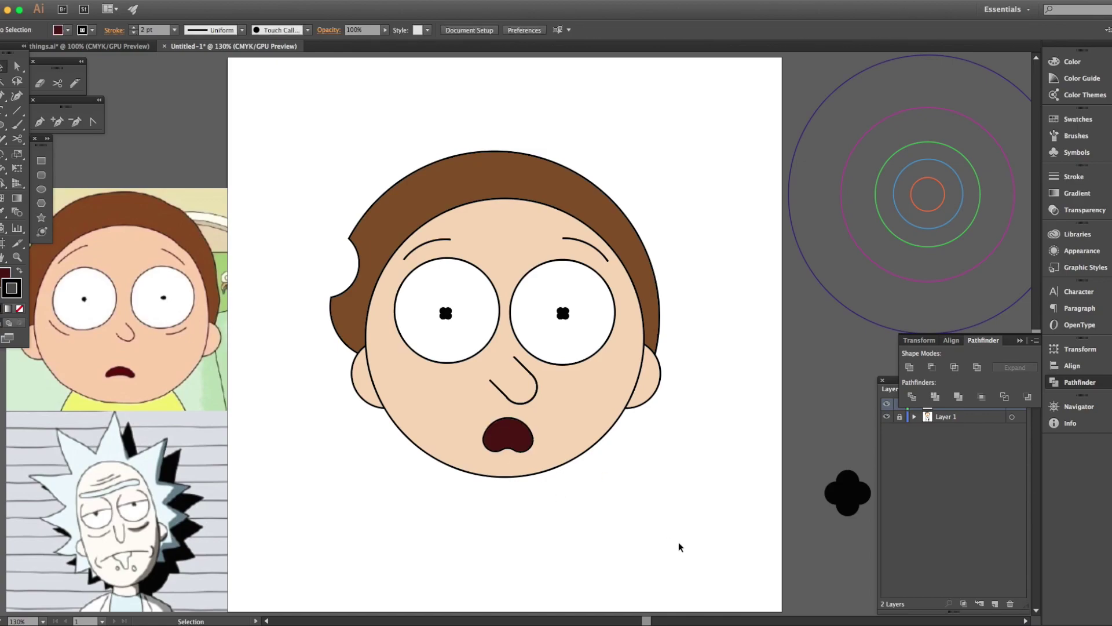
key(ctrl+1)
key(ctrl+a)
drag(587, 355, 587, 210)
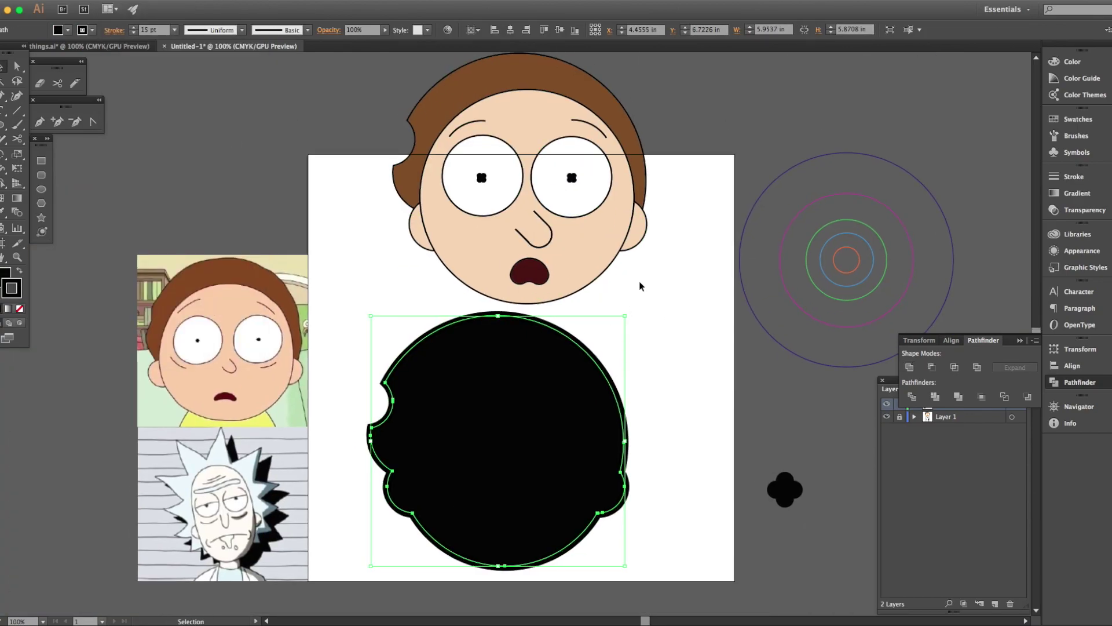
click(609, 30)
click(660, 504)
drag(654, 463, 553, 452)
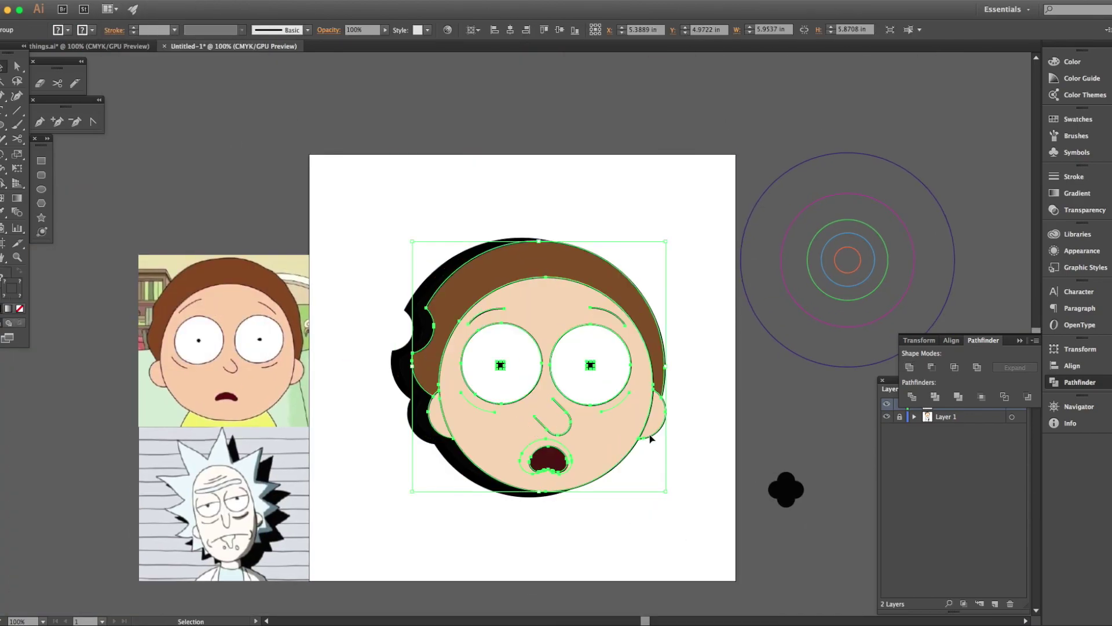
key(ctrl+shift+bracketleft)
click(683, 570)
click(650, 499)
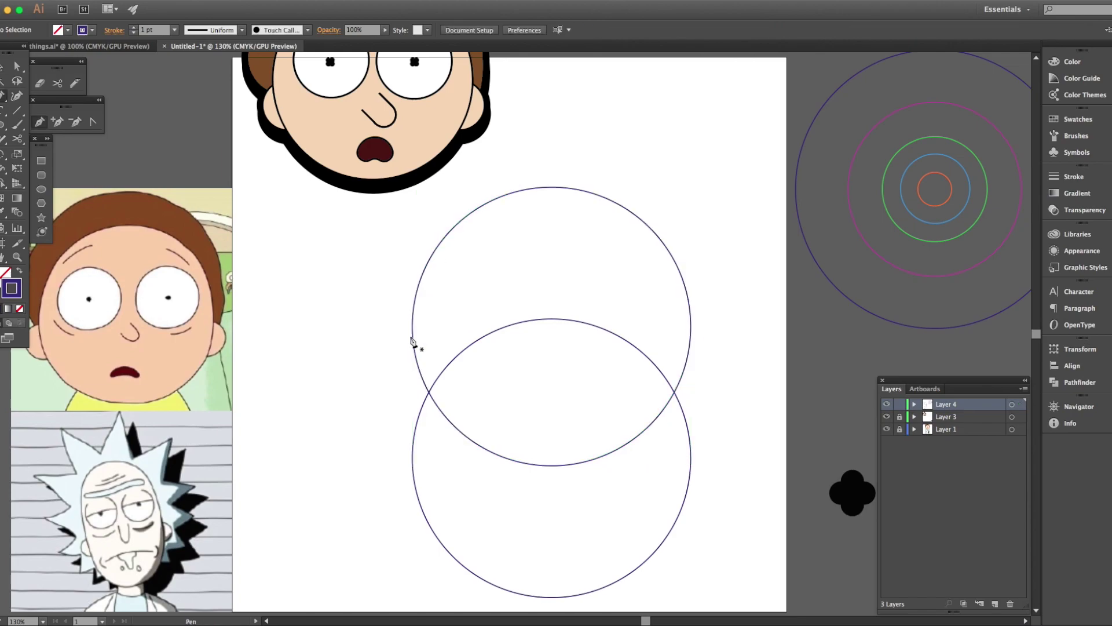
Delete the inner arcs of the overlapping circles to leave a single pill shape
click(412, 326)
key(a)
drag(721, 311, 367, 546)
key(Delete)
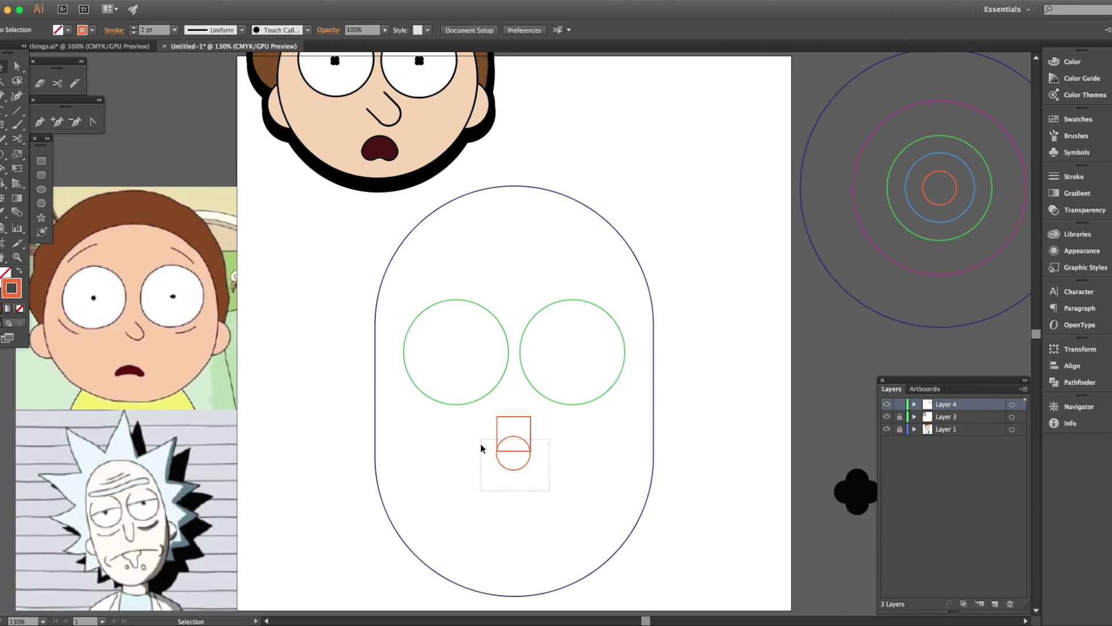
Select the nose rectangle in outline view and erase the eye-circle copies into under-eye arcs
key(ctrl+y)
click(486, 504)
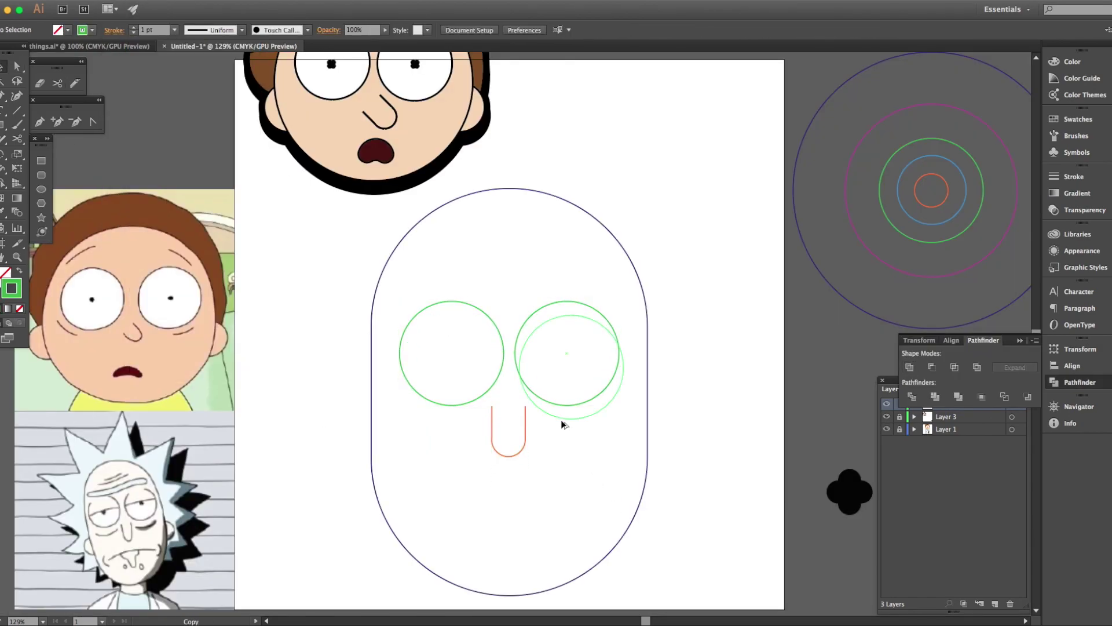
key(shift+e)
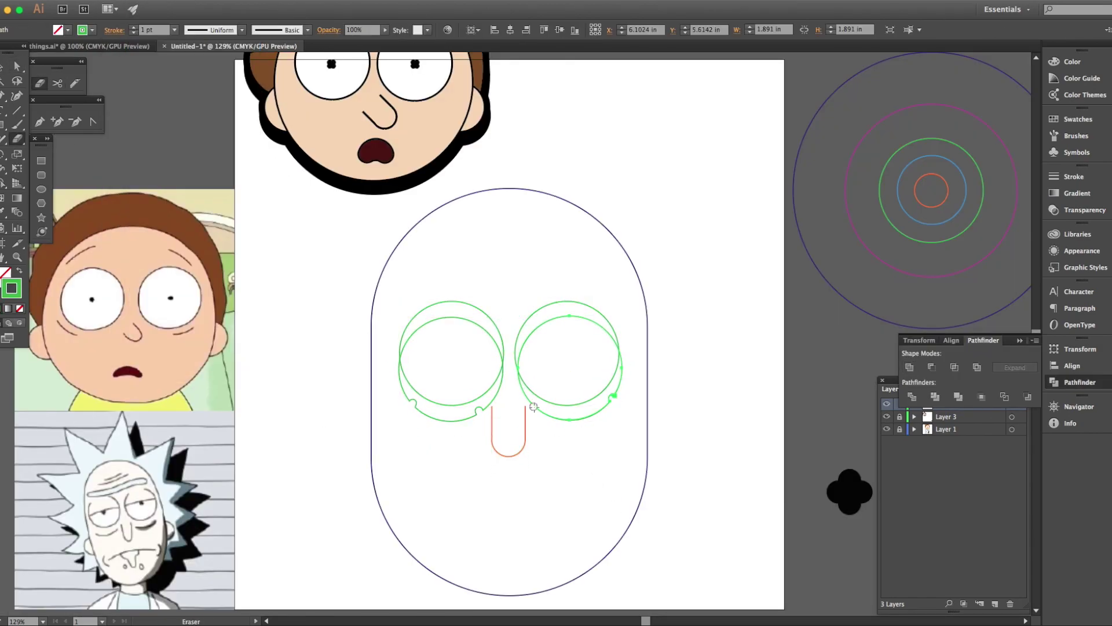
key(a)
click(421, 403)
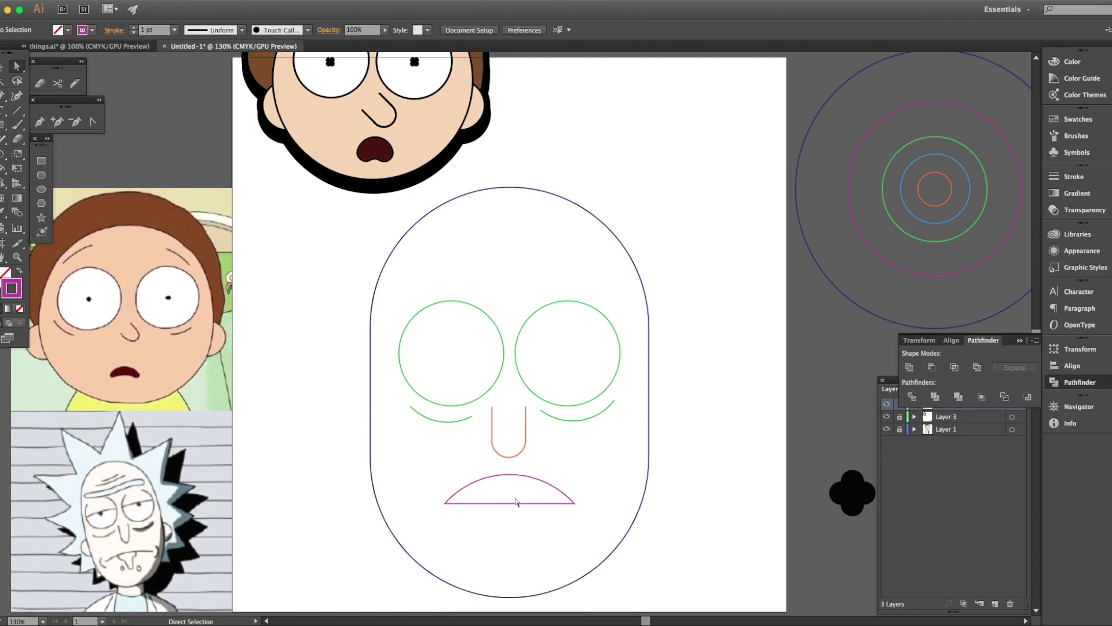
Place circle copies at the lower corners and sides, merging them into jowls and ears with Shape Builder
drag(933, 231, 421, 558)
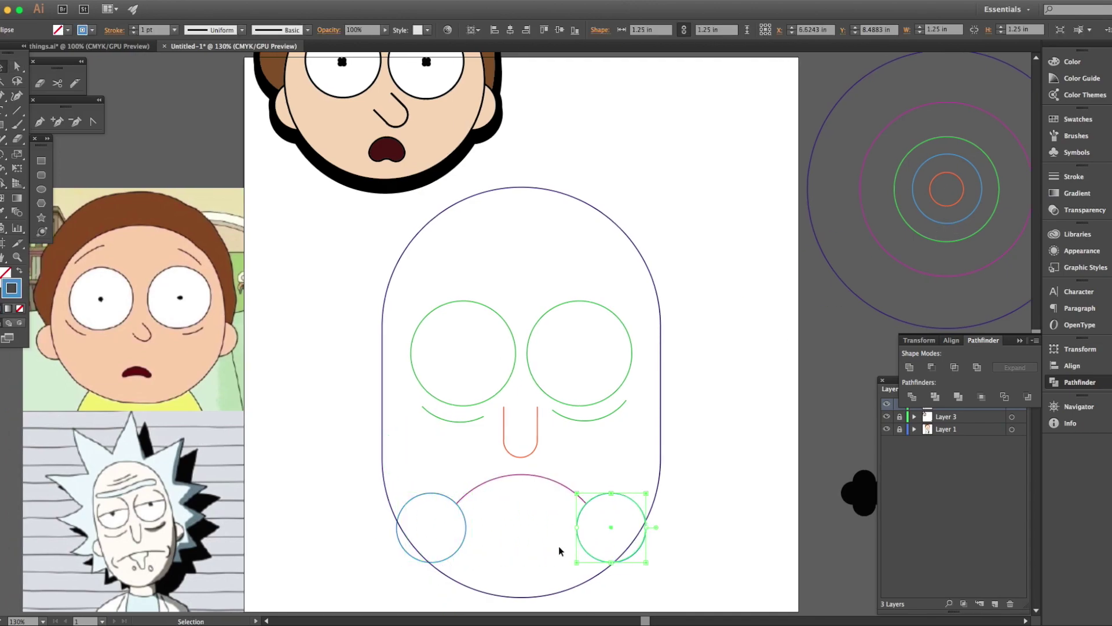
key(shift+m)
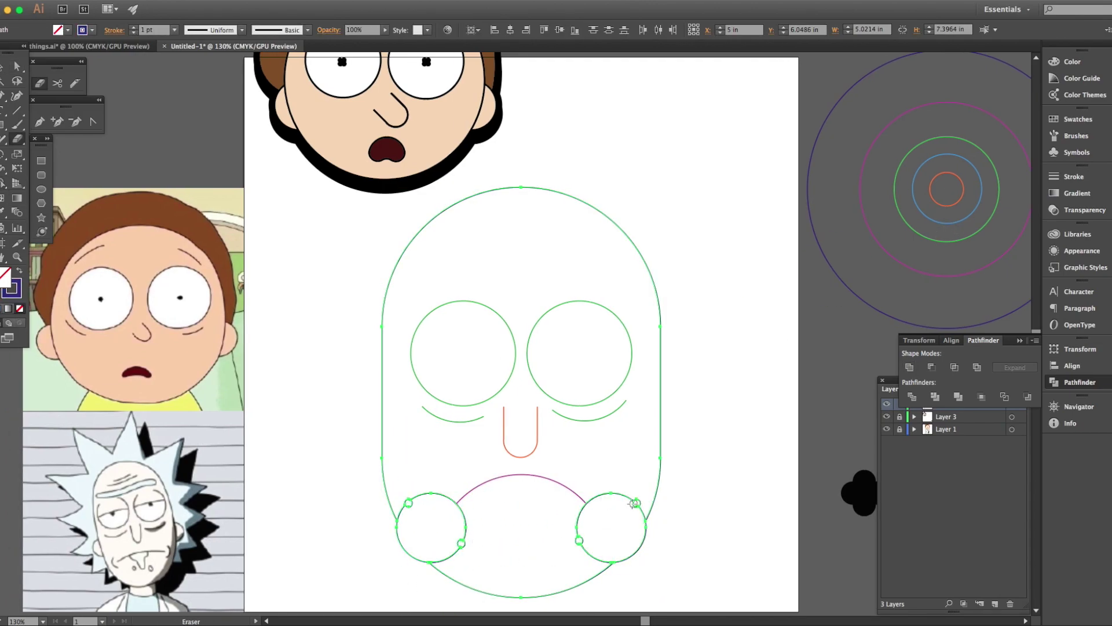
key(q)
drag(400, 501, 456, 548)
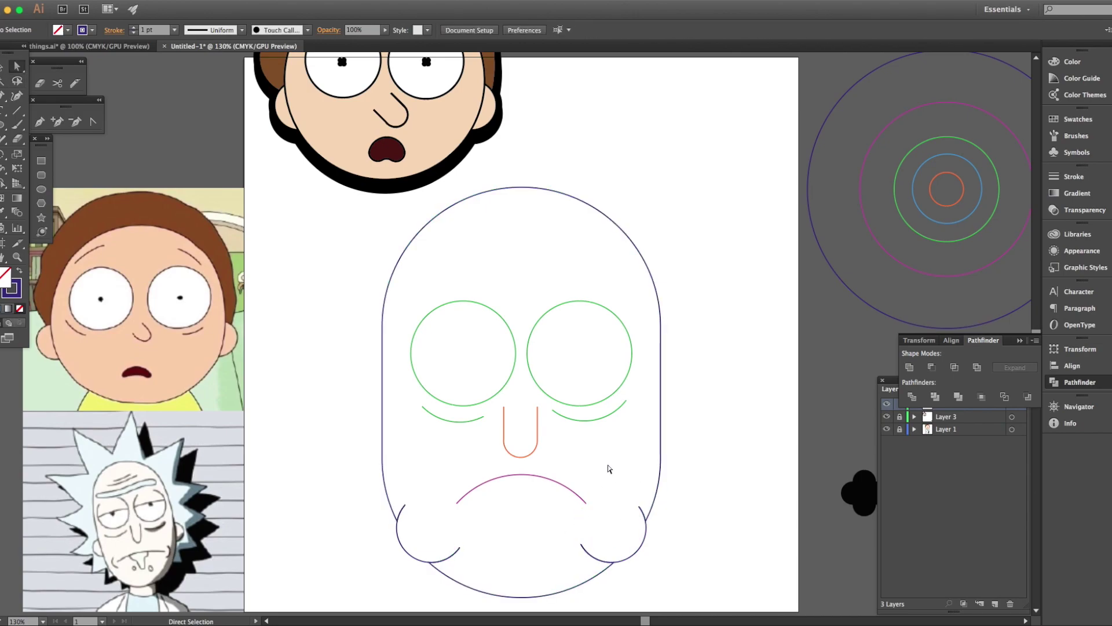
key(v)
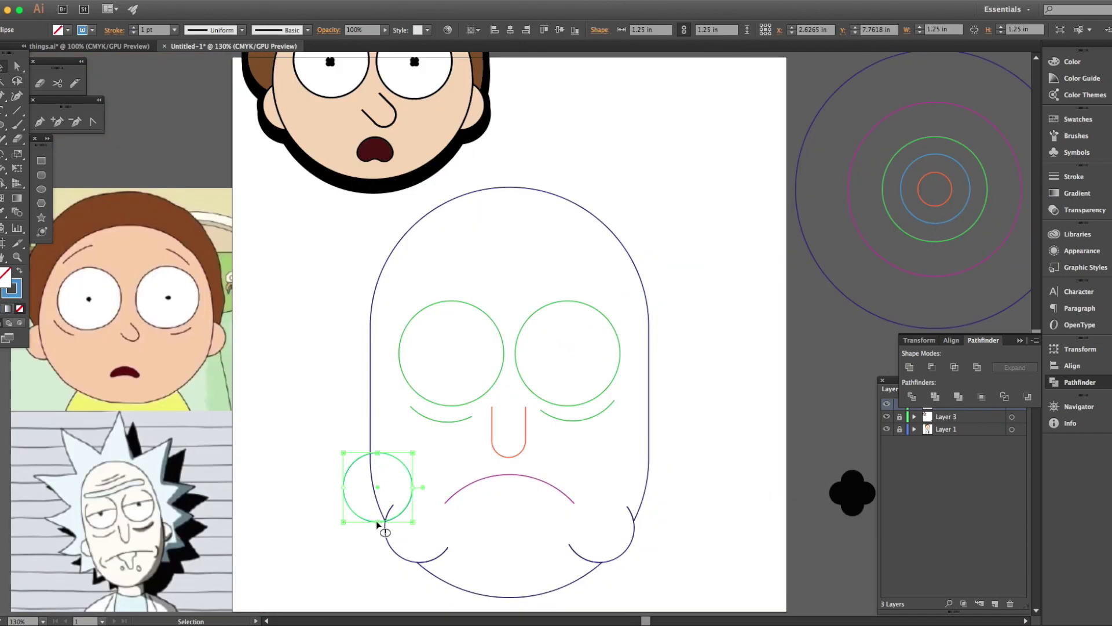
key(a)
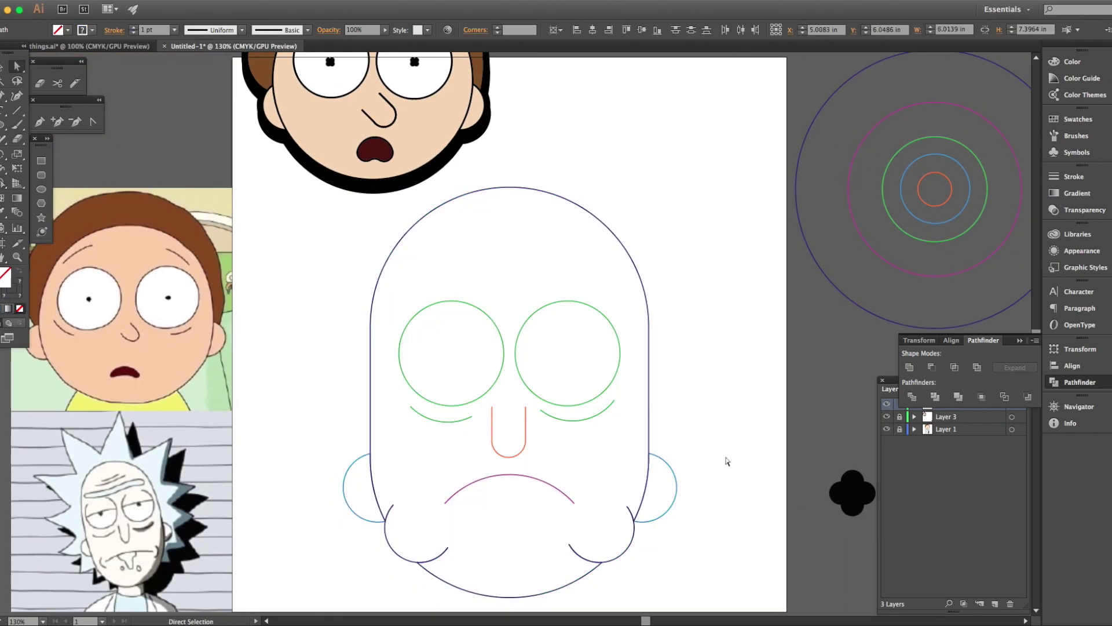
key(ctrl+a)
click(688, 511)
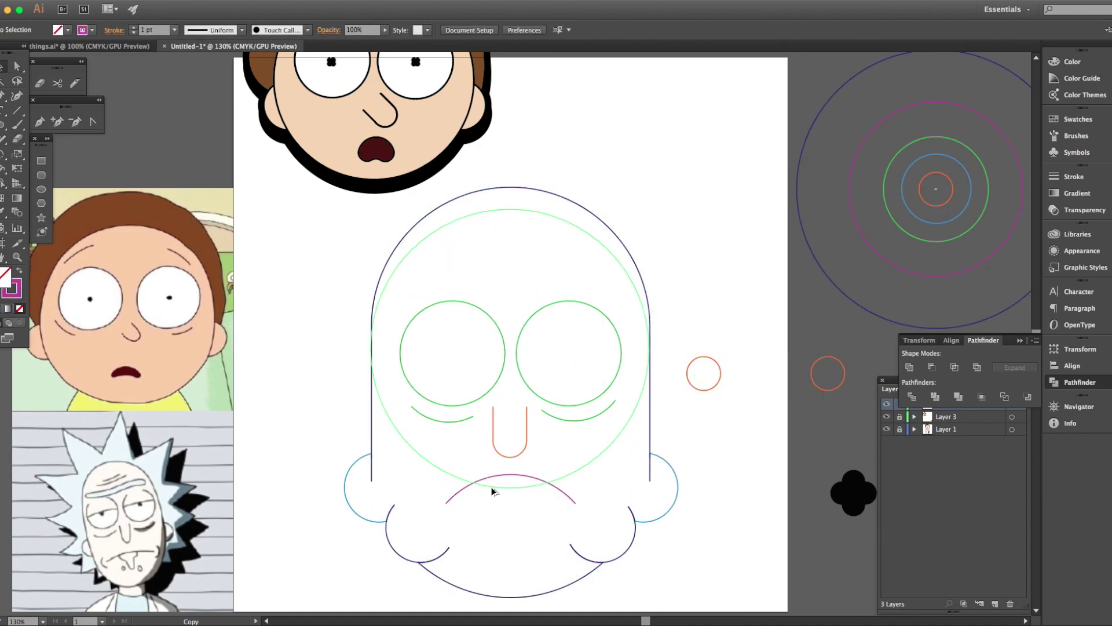
Draw a large circle over the head top and fit two small circles against its curve
drag(492, 491, 492, 491)
click(713, 394)
key(ctrl+y)
key(ctrl+equal)
key(ctrl+equal)
key(ctrl+equal)
drag(355, 298, 295, 303)
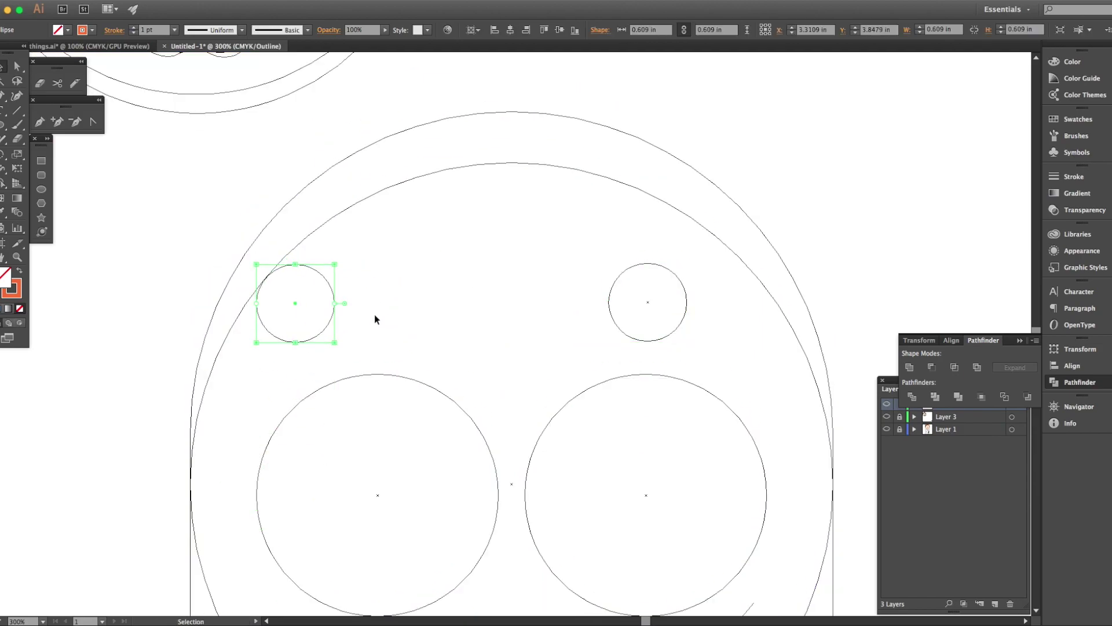
drag(672, 338, 752, 421)
key(ctrl+equal)
key(ctrl+equal)
key(ctrl+equal)
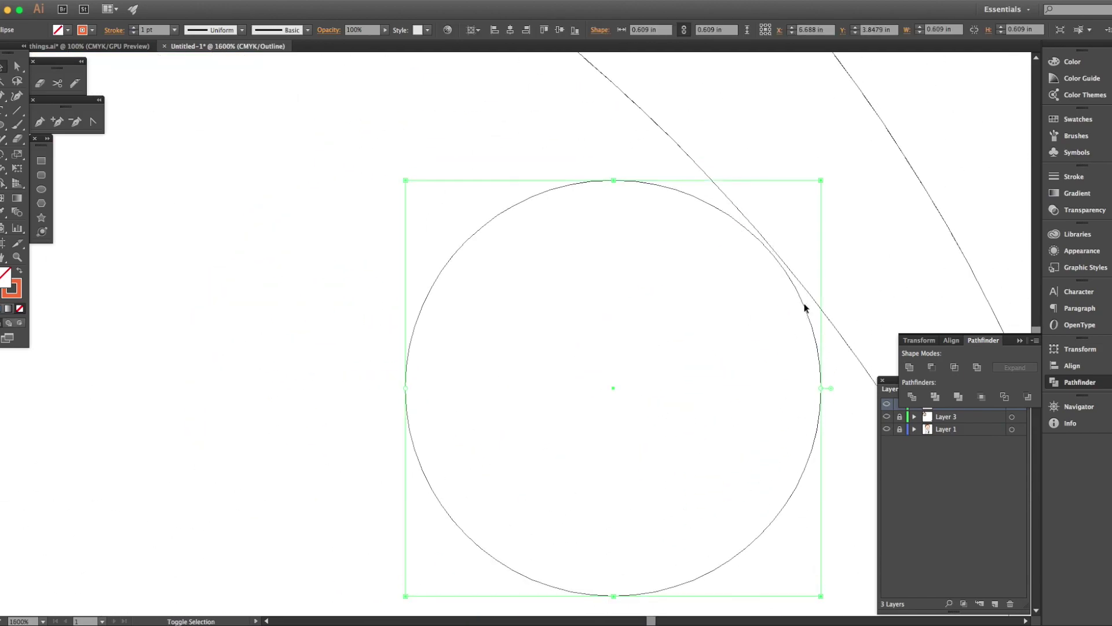
key(ctrl+0)
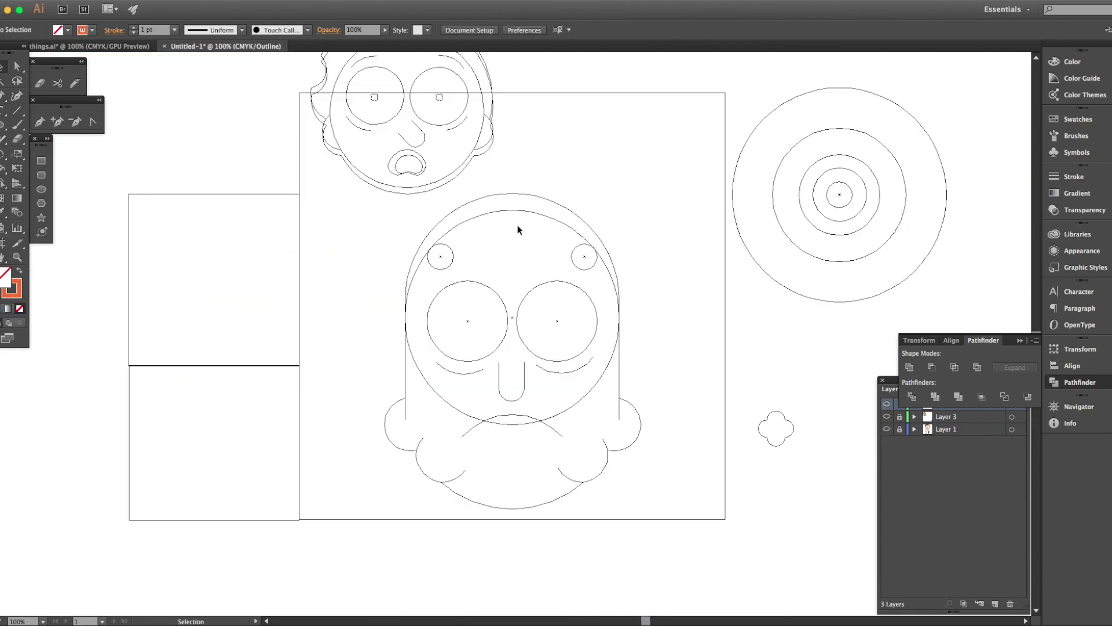
drag(399, 267, 439, 293)
key(ctrl+0)
drag(596, 286, 498, 345)
Inspect the circle junctions at the head top in outline and preview views
key(ctrl+shift+a)
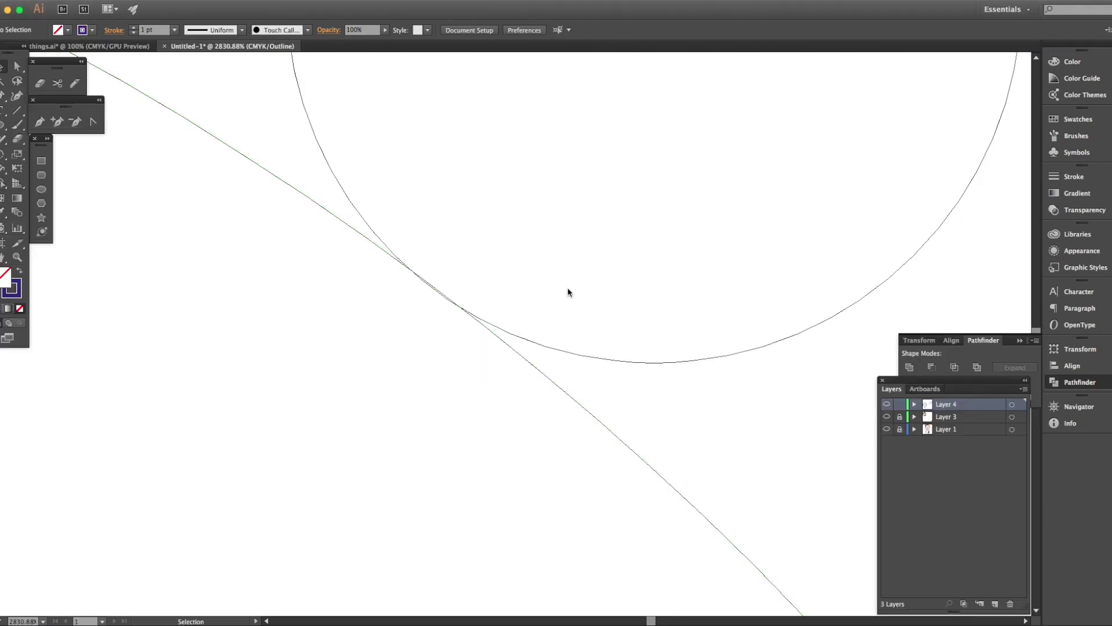
key(ctrl+y)
key(ctrl+0)
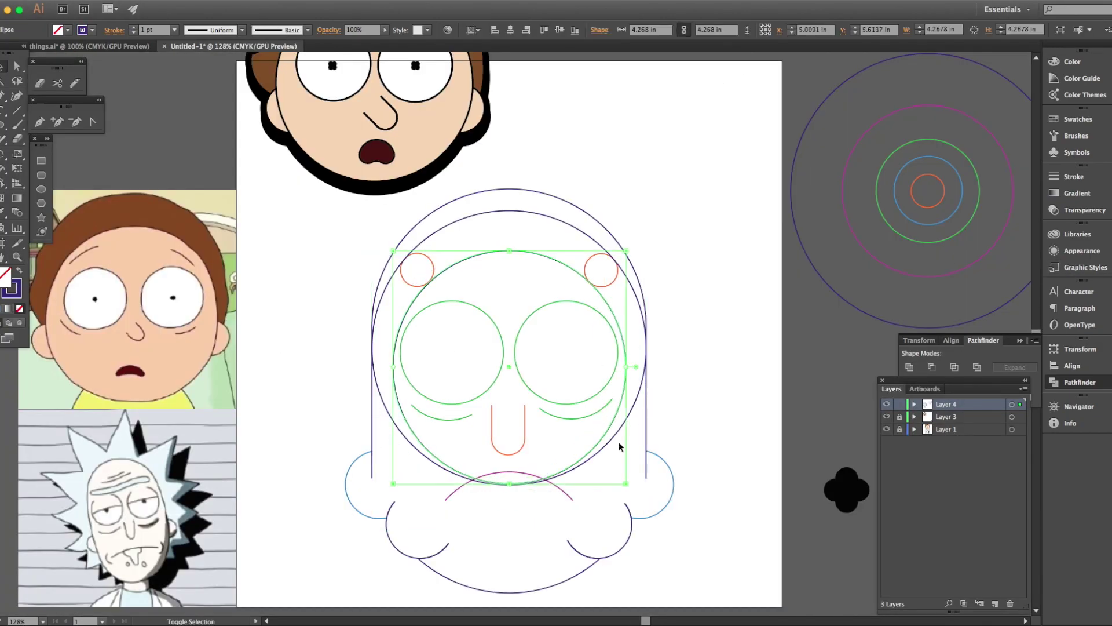
key(ctrl+equal)
key(ctrl+equal)
key(ctrl+equal)
key(ctrl+y)
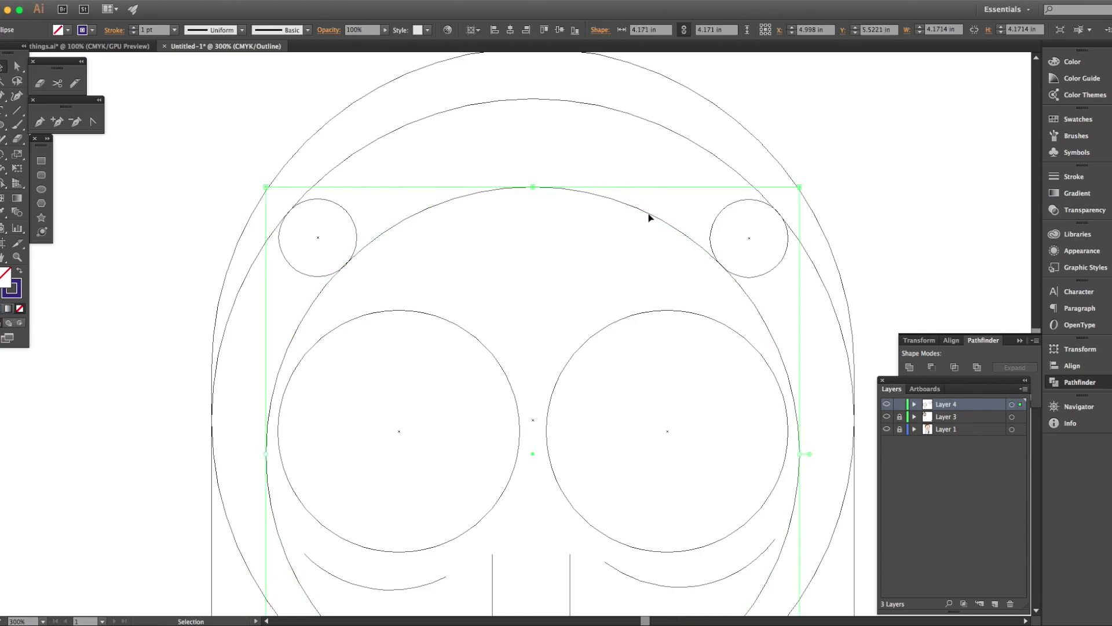
key(ctrl+y)
key(ctrl+0)
click(461, 318)
key(ctrl+y)
key(ctrl+equal)
key(ctrl+equal)
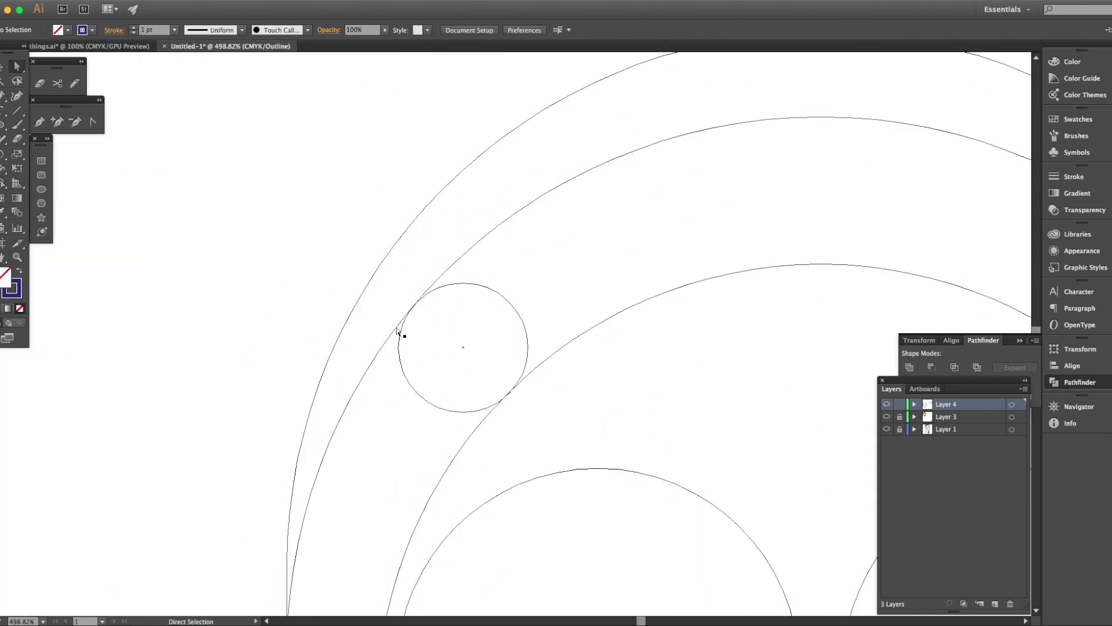
key(ctrl+y)
key(ctrl+0)
Merge the top band regions into one curved forehead crescent with Shape Builder
key(ctrl+a)
key(shift+m)
drag(545, 232, 390, 280)
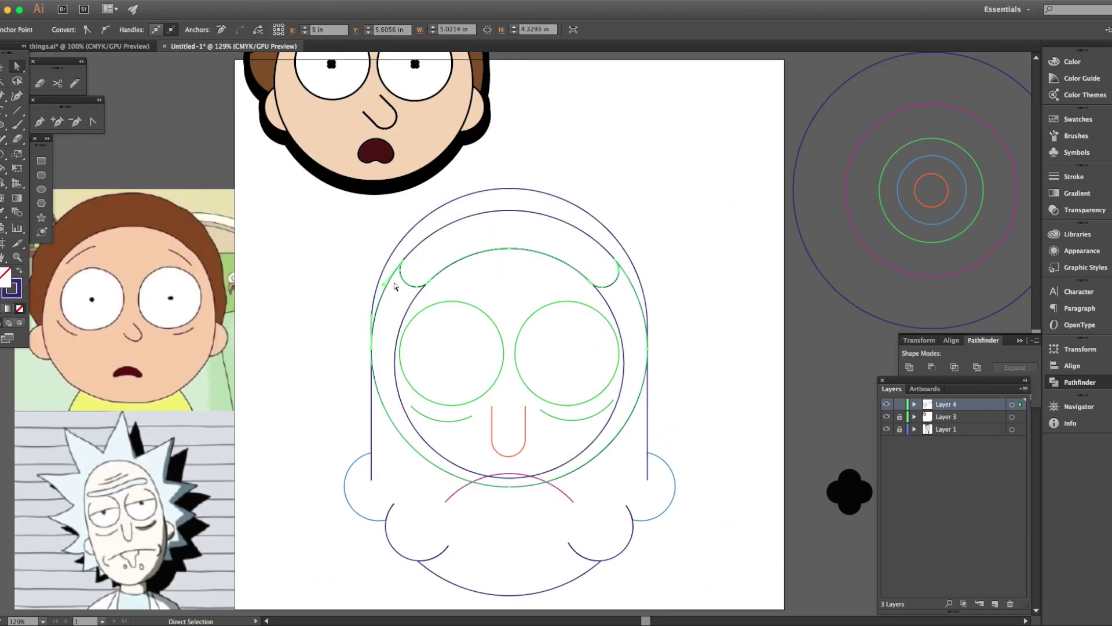
key(a)
click(712, 396)
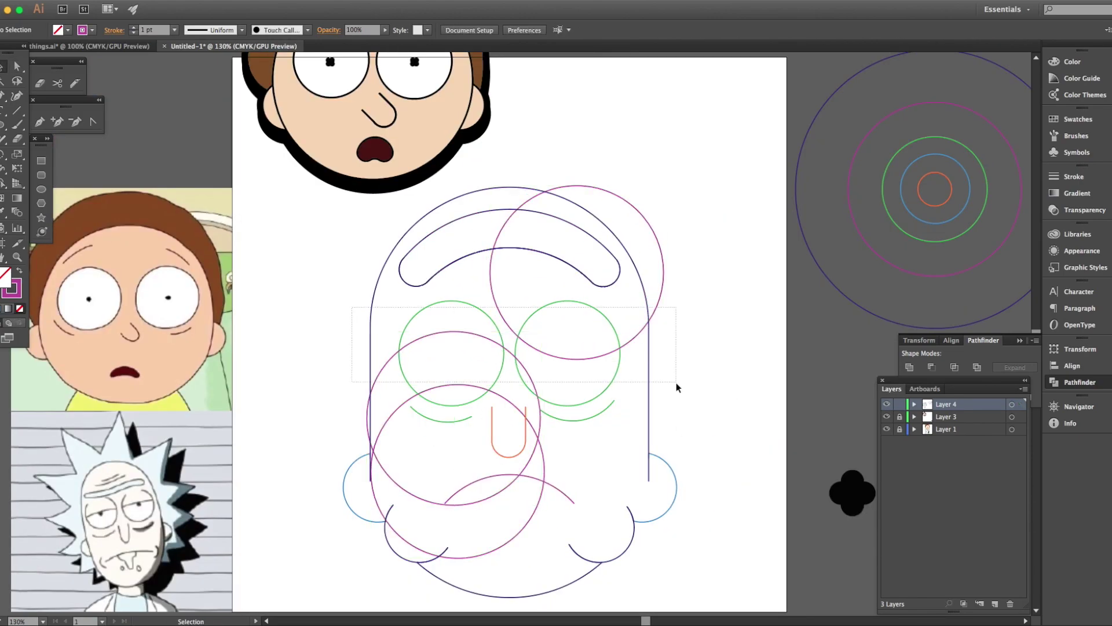
Merge the eyelid paths across the face and make the face lines black
drag(351, 307, 676, 384)
key(shift+m)
key(a)
click(753, 475)
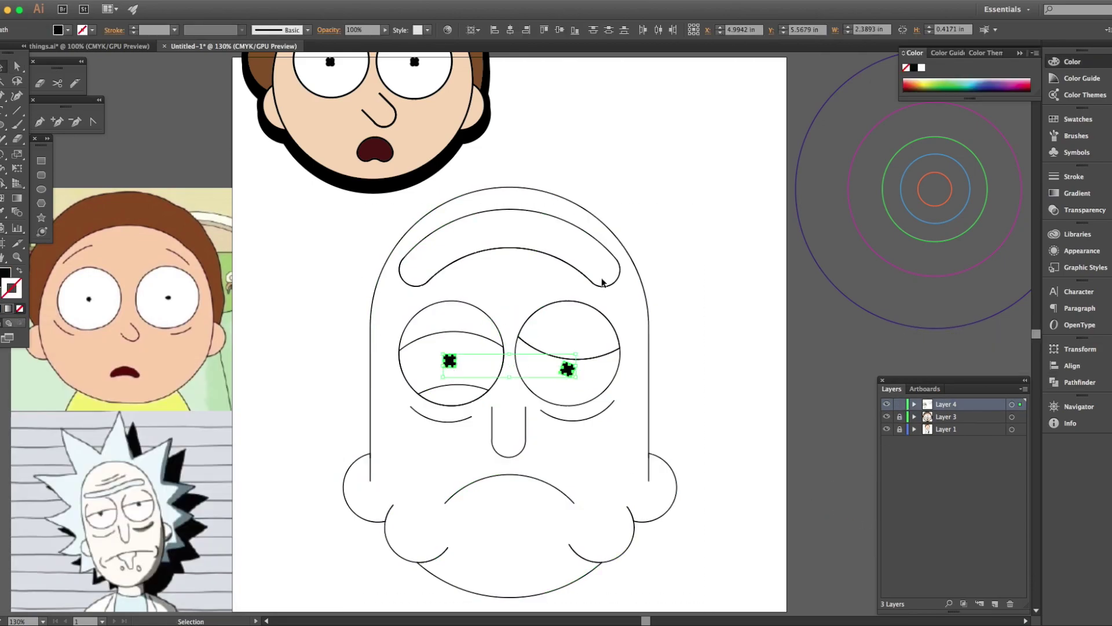
Reposition the left pupil and adjust the chin circles in outline view
drag(455, 376, 447, 368)
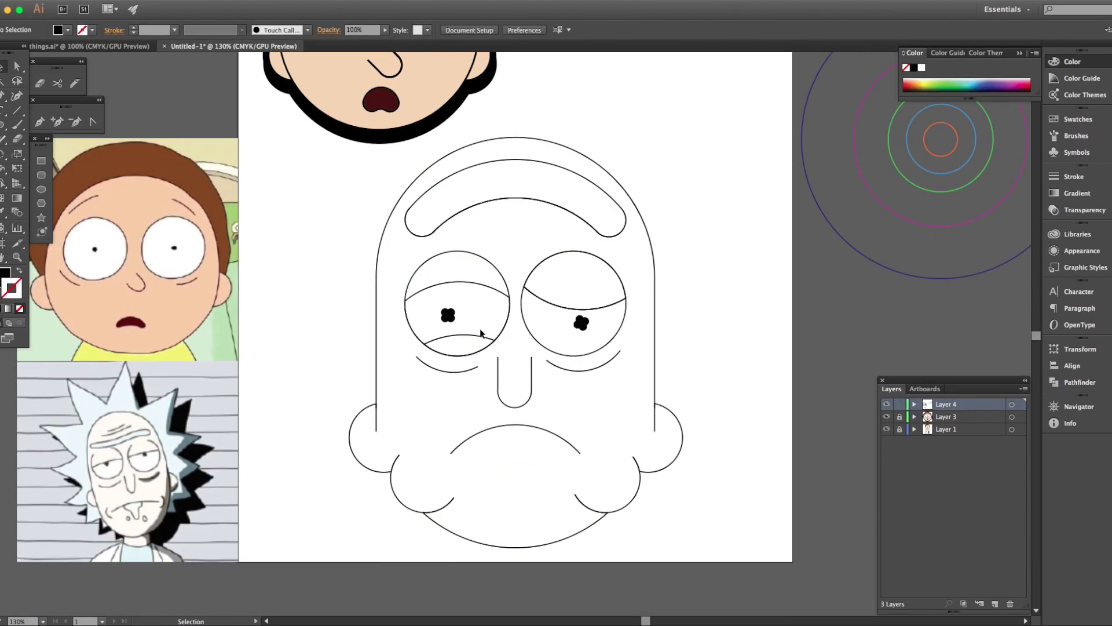
click(938, 223)
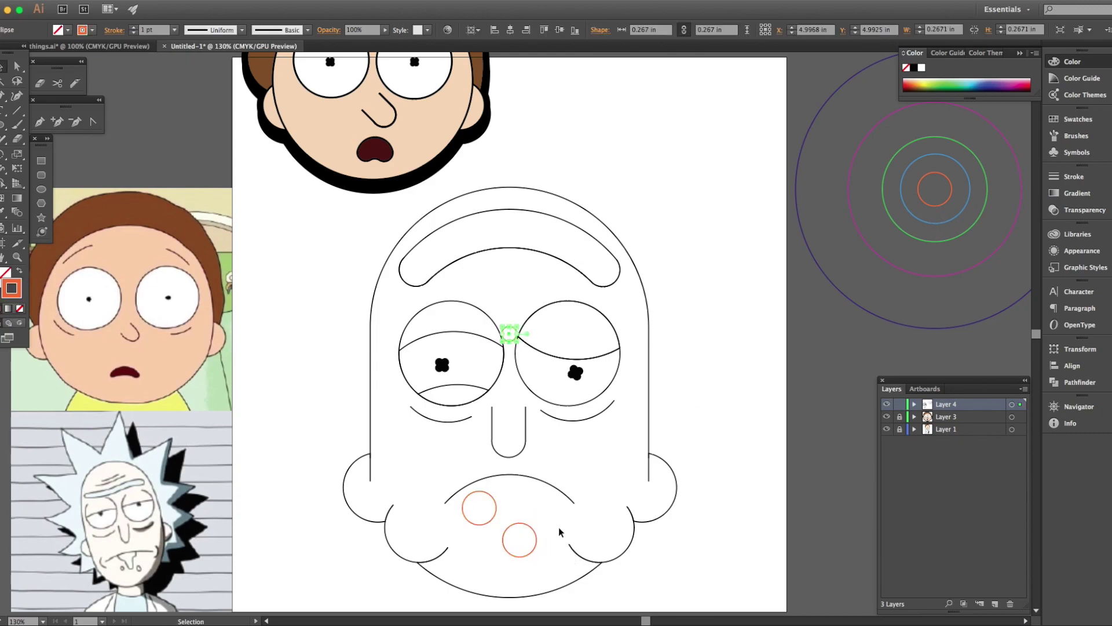
scroll(499, 536, up, 5)
key(ctrl+y)
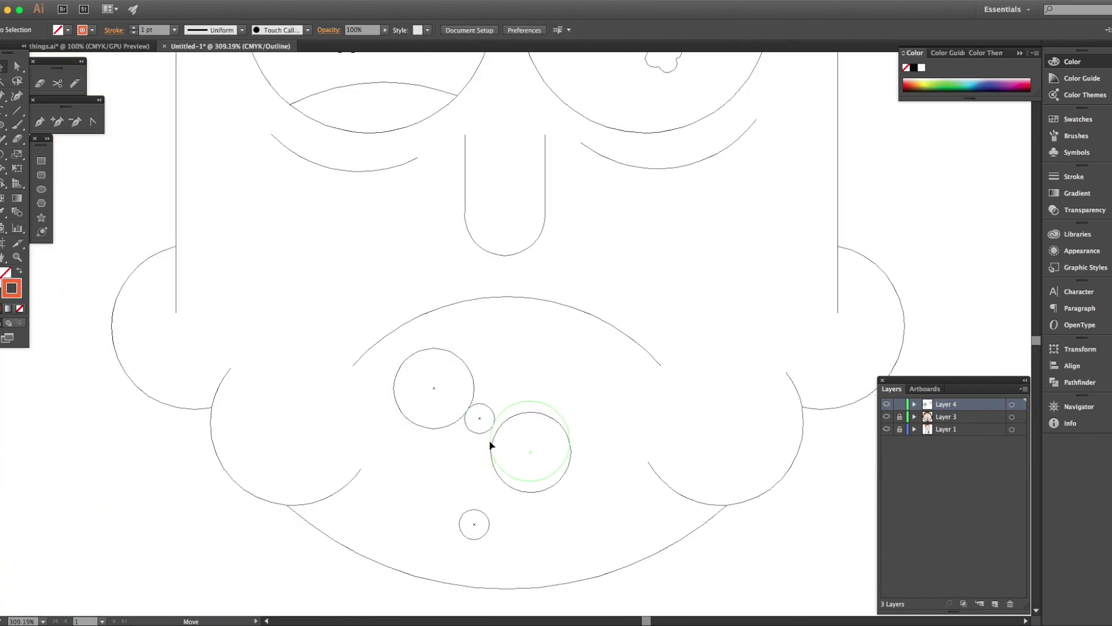
scroll(505, 450, up, 5)
drag(255, 404, 272, 428)
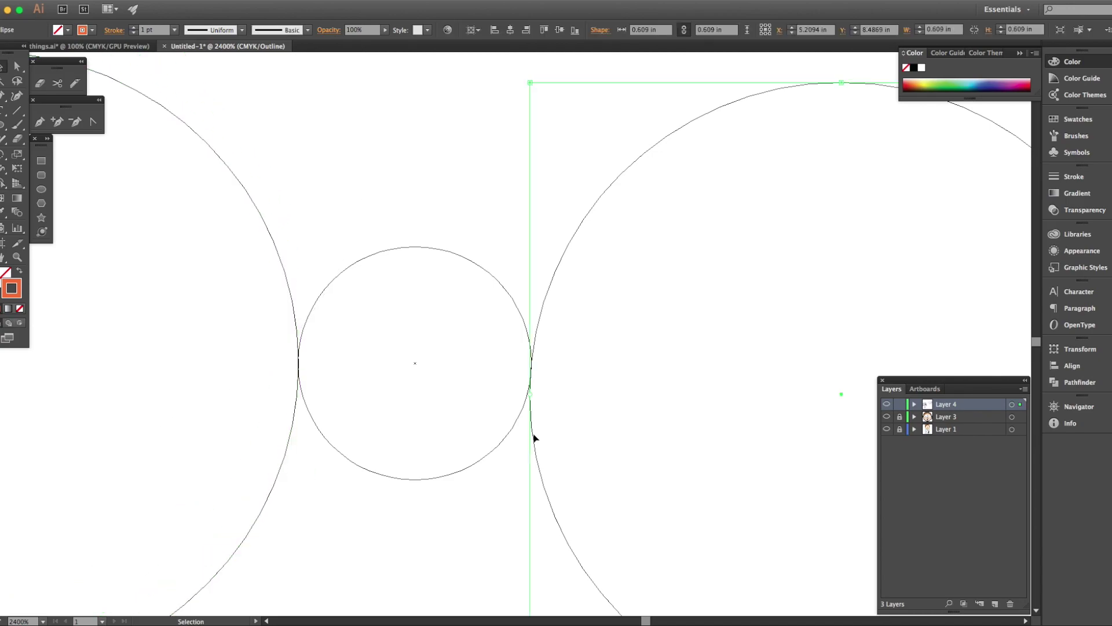
key(ctrl+0)
click(530, 468)
key(ctrl+y)
key(ctrl+z)
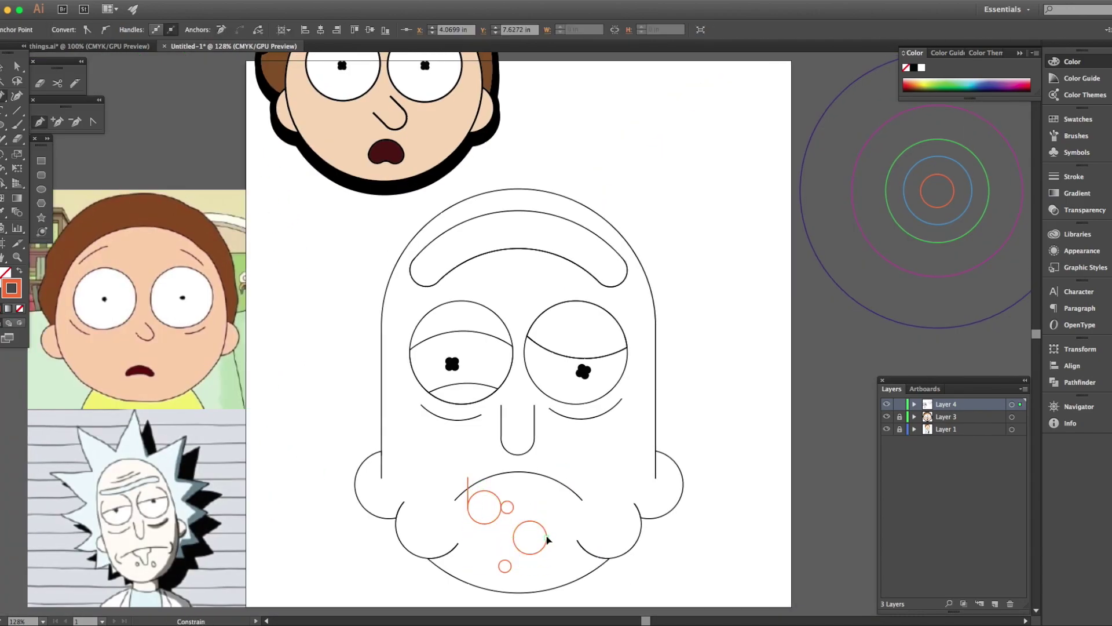
Unite the chin circles and rectangle into a drool drip with Pathfinder
key(shift+ctrl+F9)
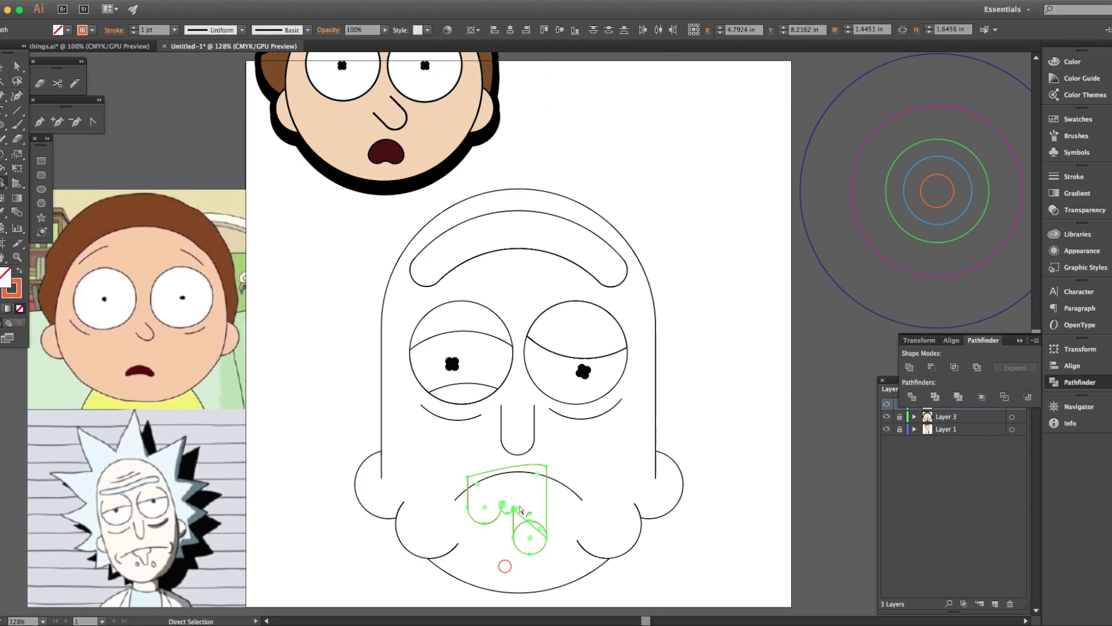
click(910, 367)
scroll(509, 544, up, 3)
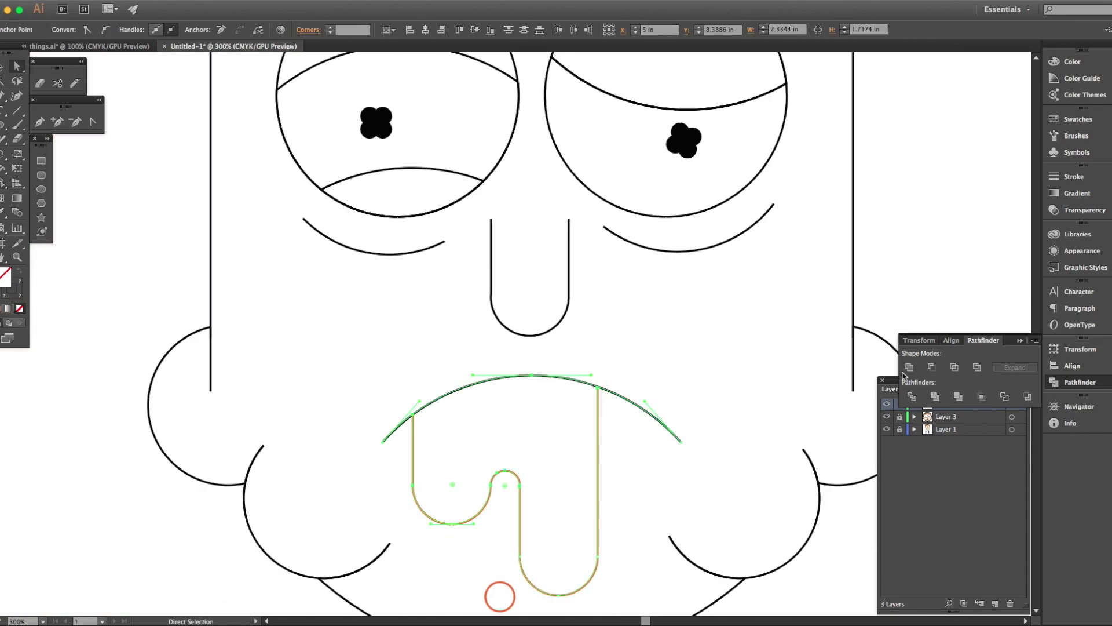
key(shift+ctrl+a)
key(p)
scroll(623, 487, down, 1)
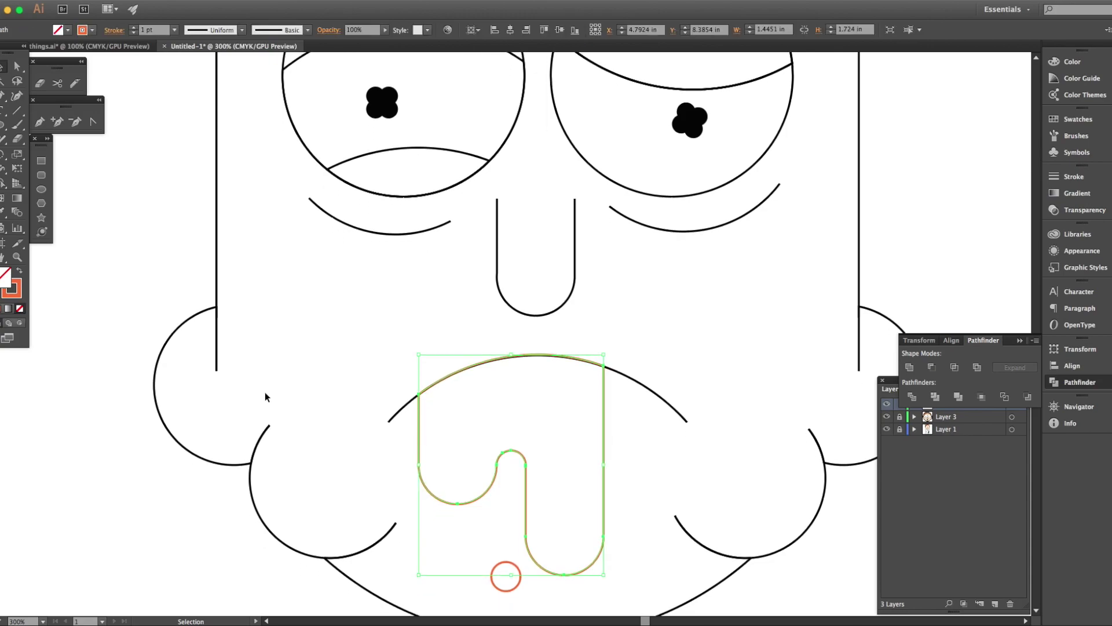
Fill the drool drip with mint green
shift+click(521, 467)
key(d)
double_click(5, 275)
click(171, 485)
key(Return)
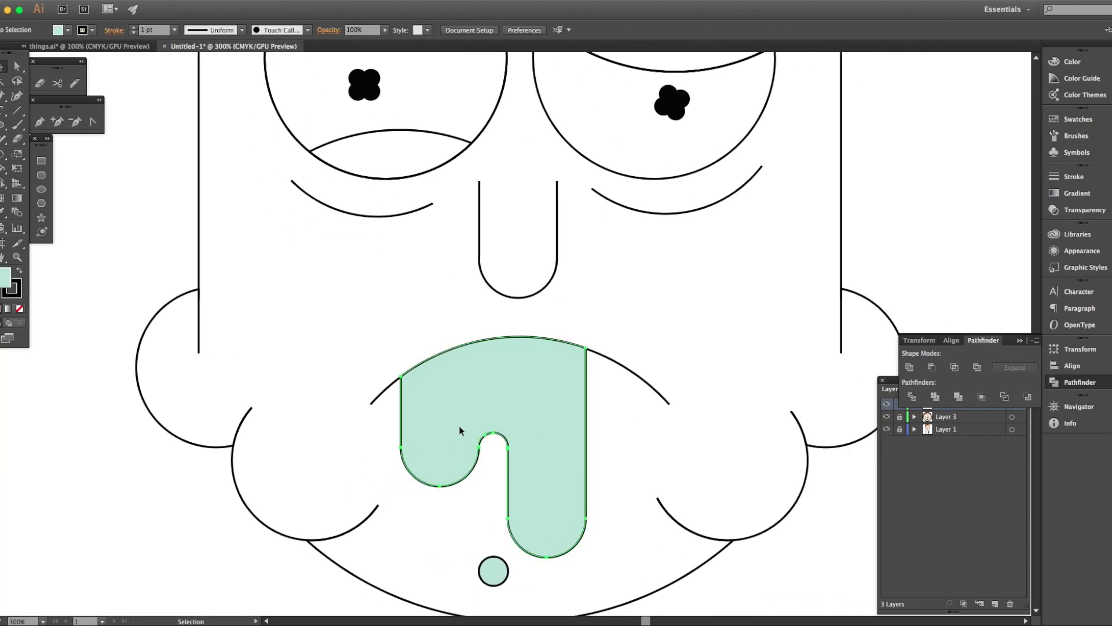
Select Rick's unibrow and give it a light blue fill
key(ctrl+0)
key(Tab)
key(Tab)
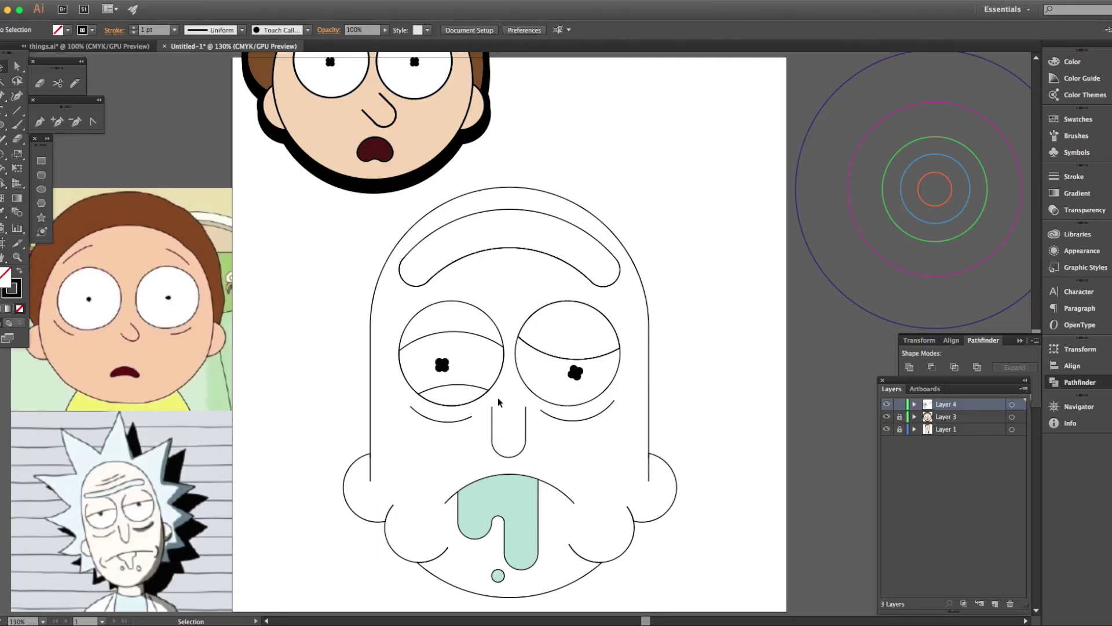
click(429, 284)
double_click(5, 275)
Apply the light blue unibrow colour, then draw and duplicate circles around Rick's chin
key(Return)
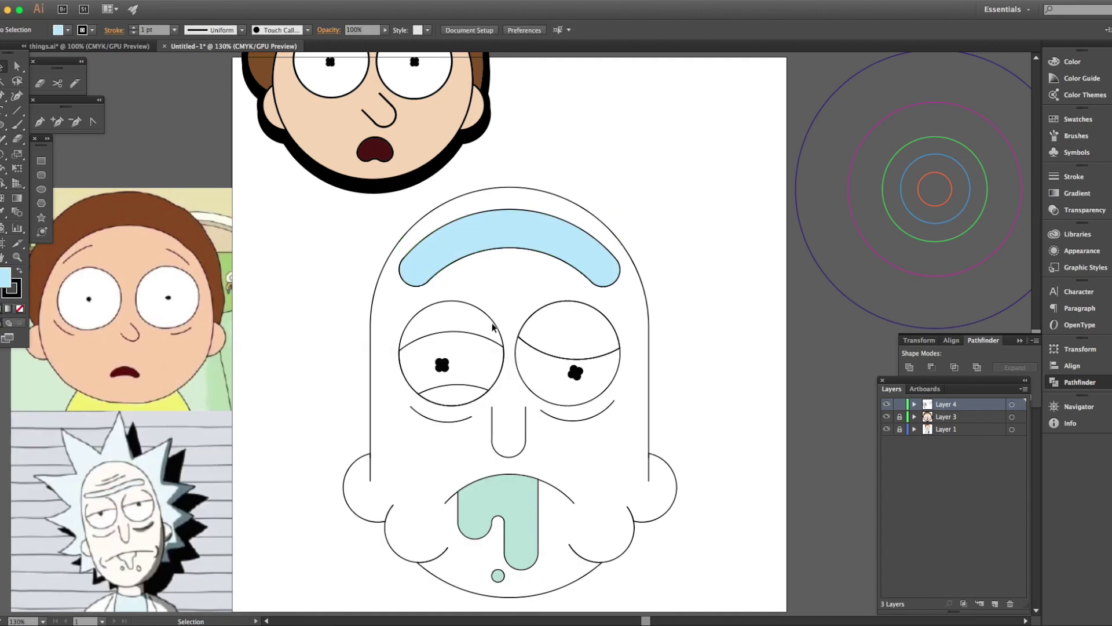
click(352, 480)
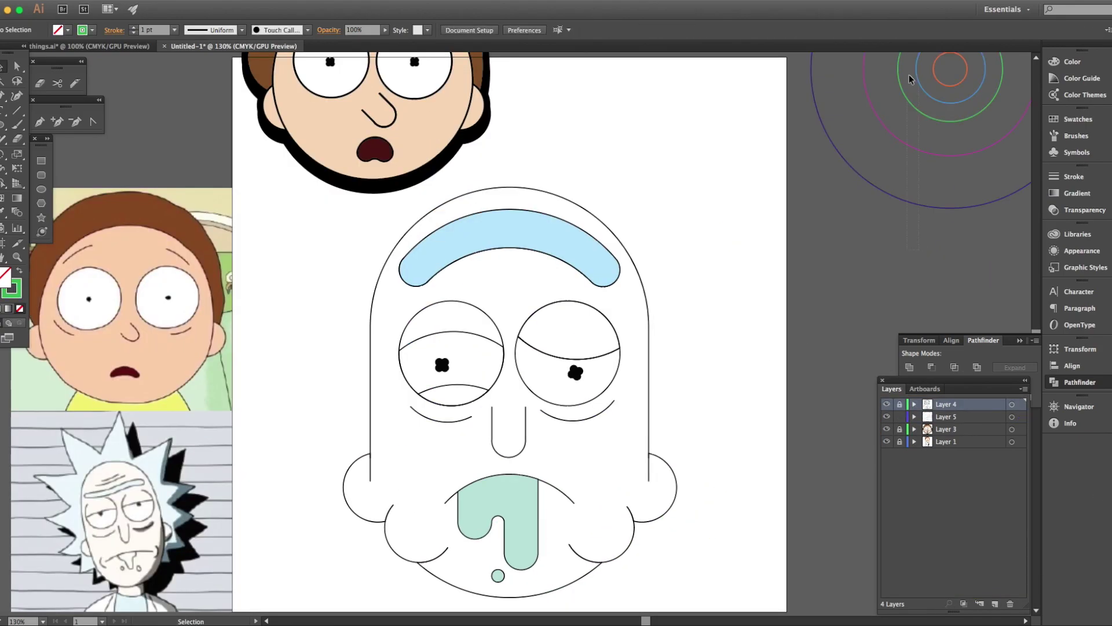
key(ctrl+1)
drag(404, 474, 473, 552)
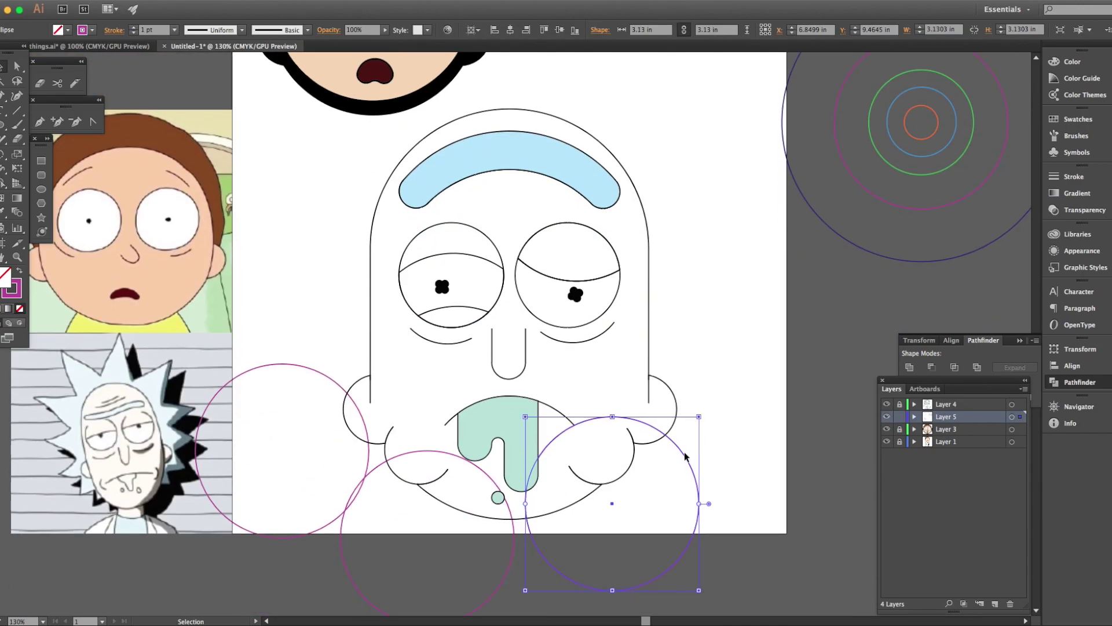
mouse_move(604, 440)
mouse_down()
mouse_move(740, 374)
mouse_move(687, 398)
mouse_up()
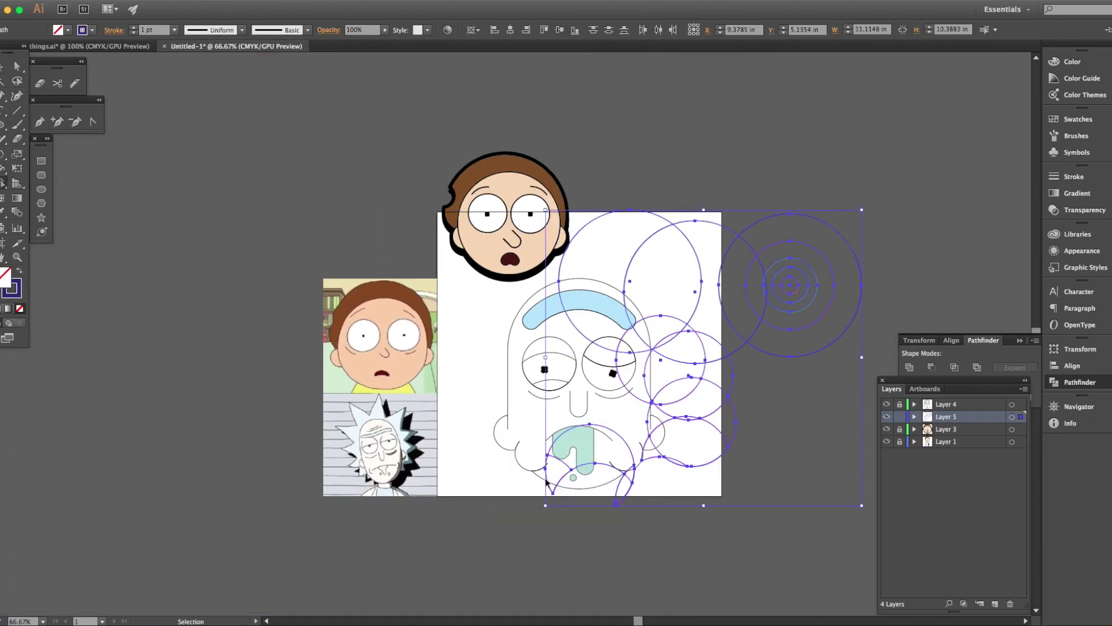
Merge the overlapping lower and right circles into one hair outline with Shape Builder
key(shift+m)
drag(547, 480, 666, 510)
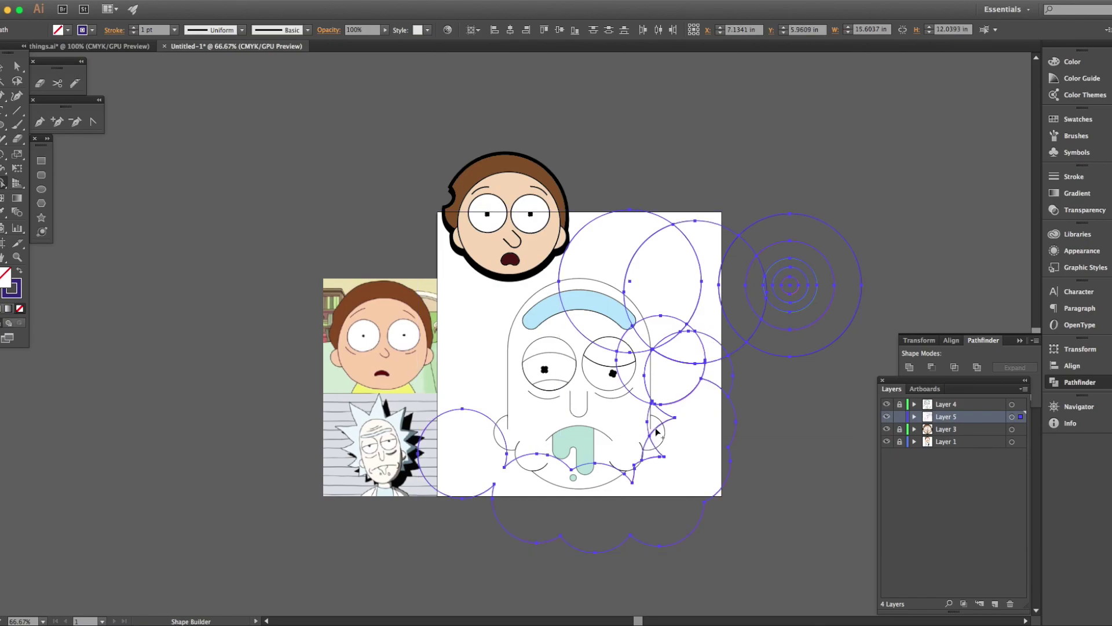
key(a)
click(748, 385)
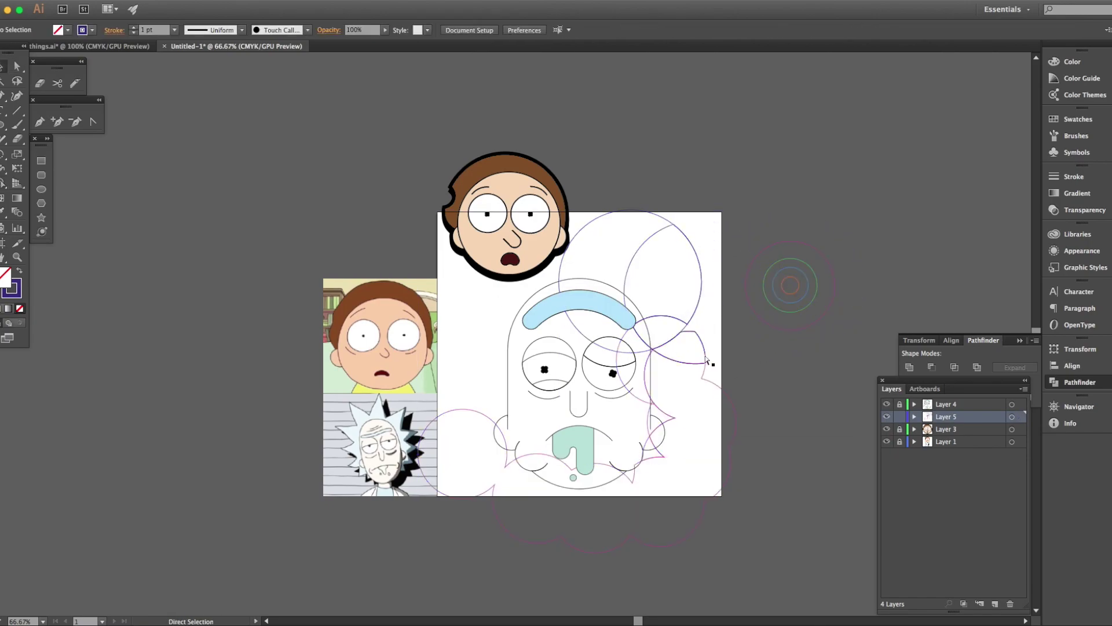
drag(739, 347, 489, 509)
key(shift+m)
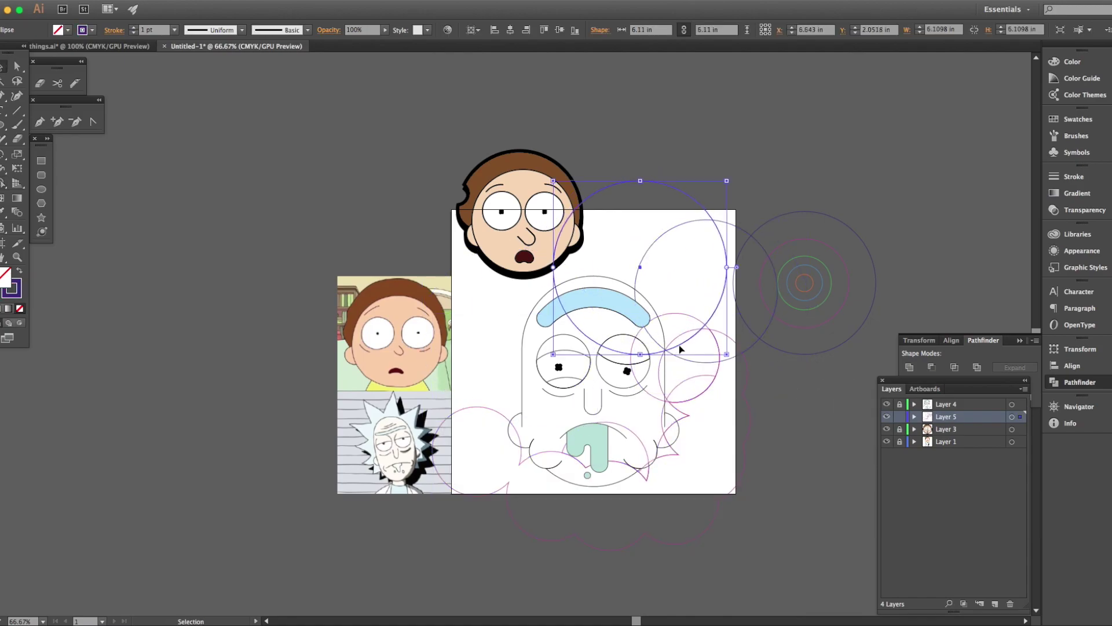
key(ctrl+a)
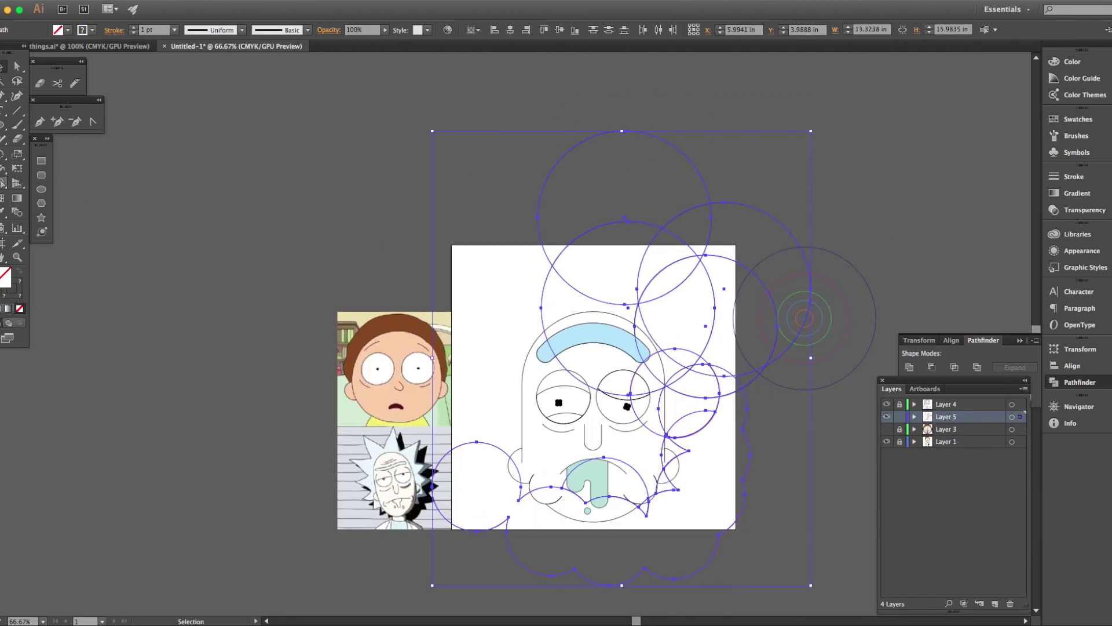
key(shift+m)
drag(498, 550, 676, 362)
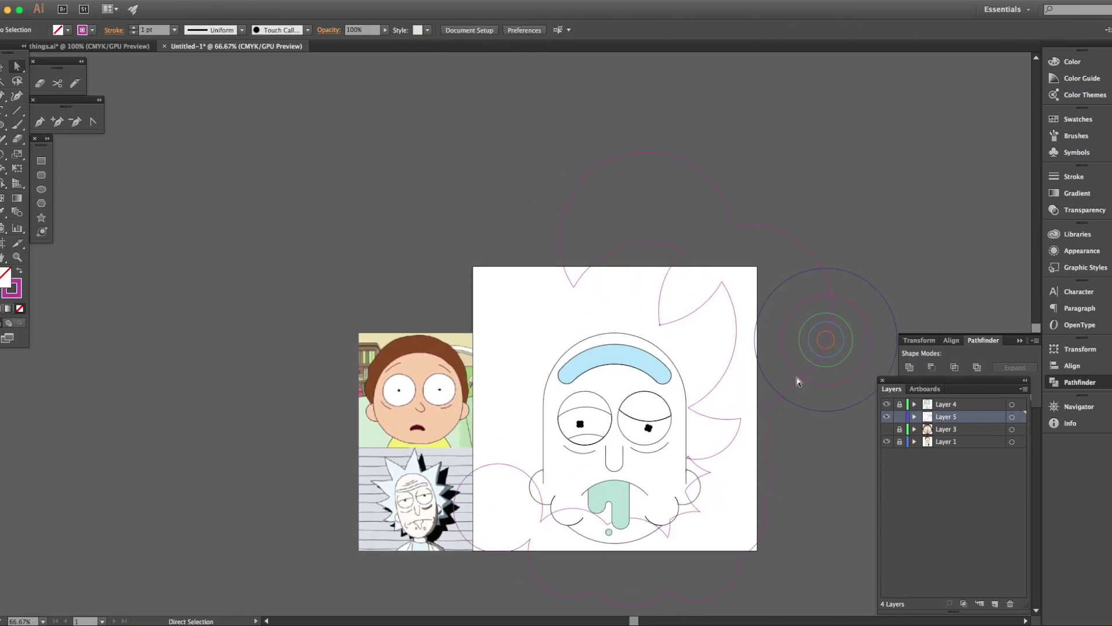
Merge the upper-left ellipses into the hair and remove the leftover circle parts
key(ctrl+1)
key(ctrl+minus)
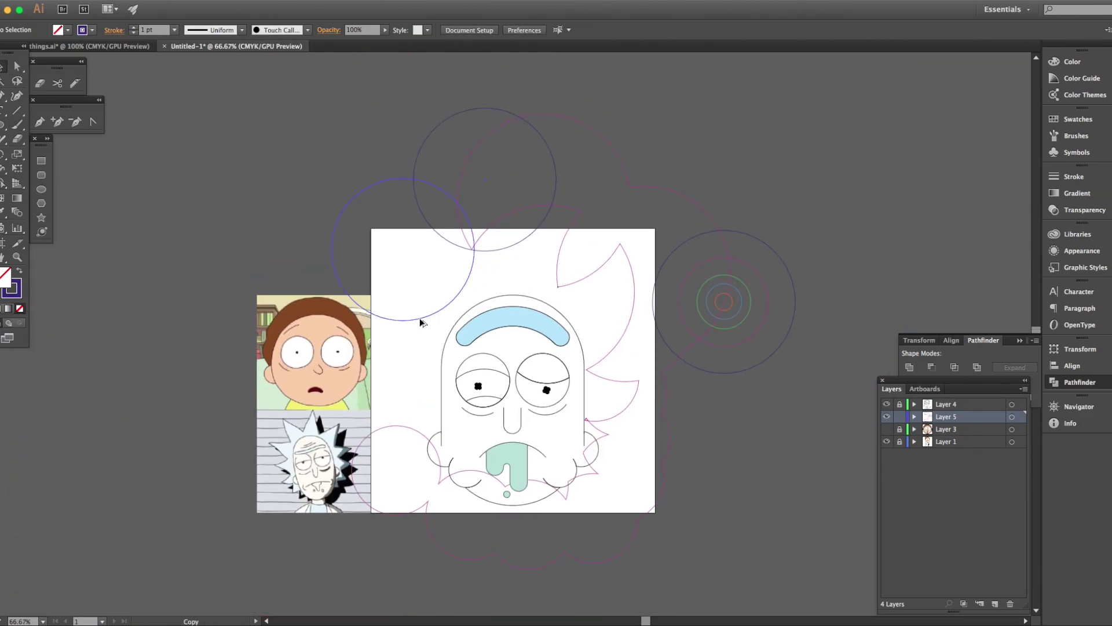
click(422, 300)
click(438, 355)
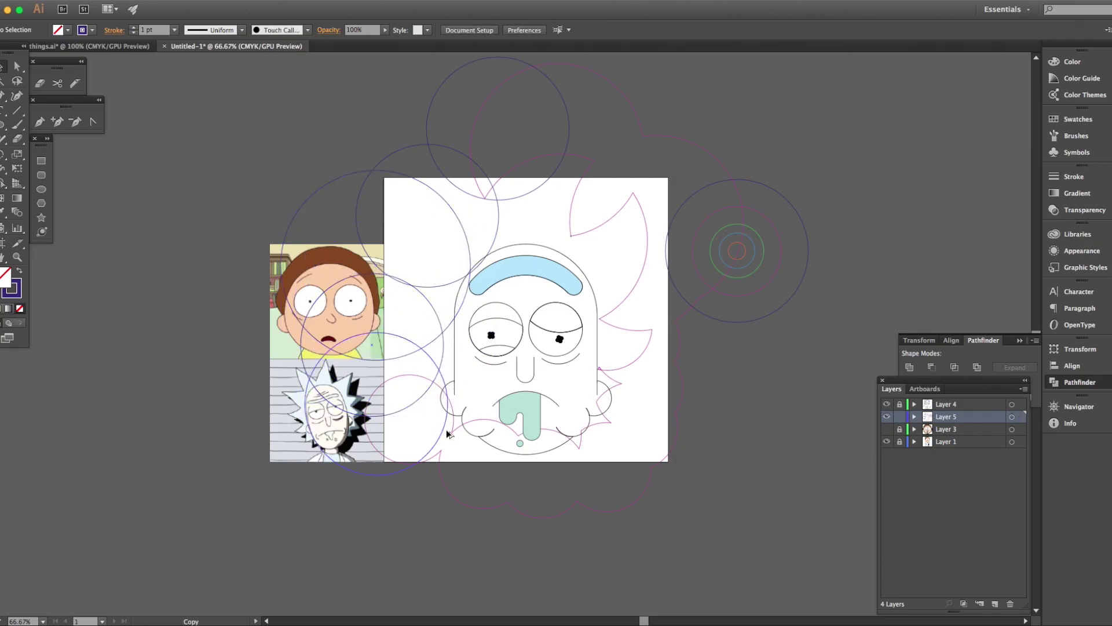
scroll(592, 433, up, 2)
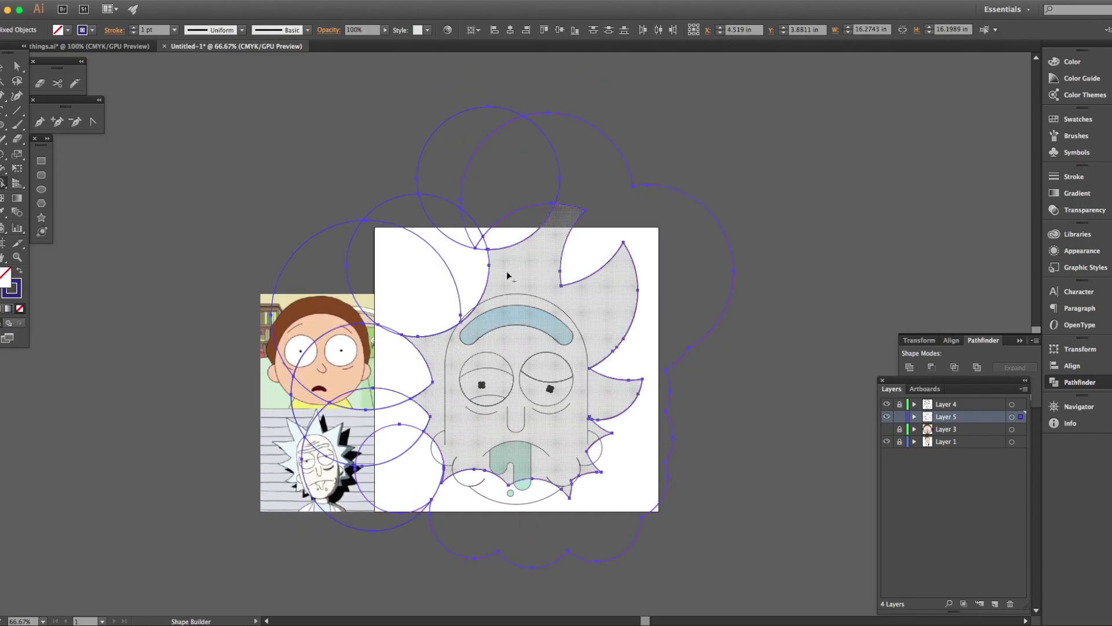
key(ctrl+equal)
key(ctrl+minus)
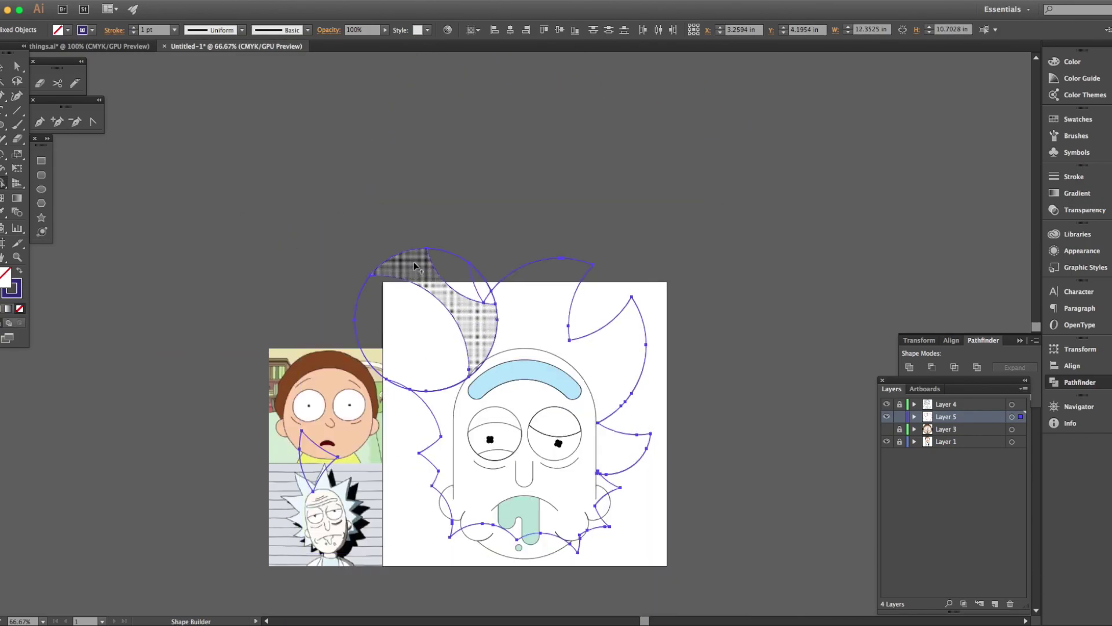
drag(498, 299, 496, 269)
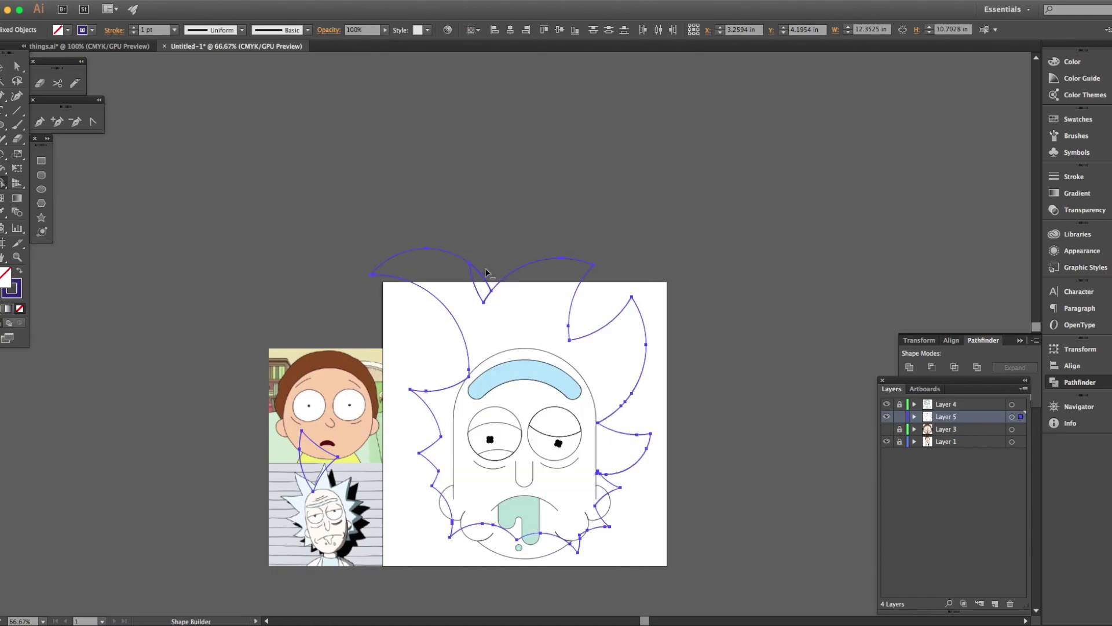
key(a)
click(478, 278)
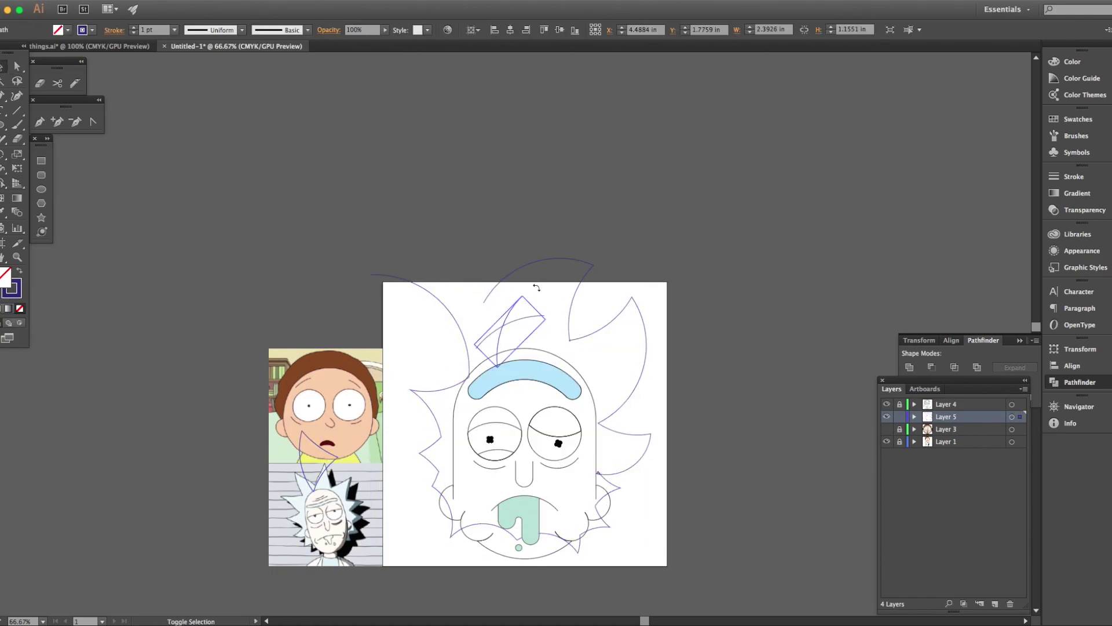
Draw a vertical Pen line above the head and merge the top hair piece into the outline
key(p)
click(457, 385)
click(457, 213)
key(v)
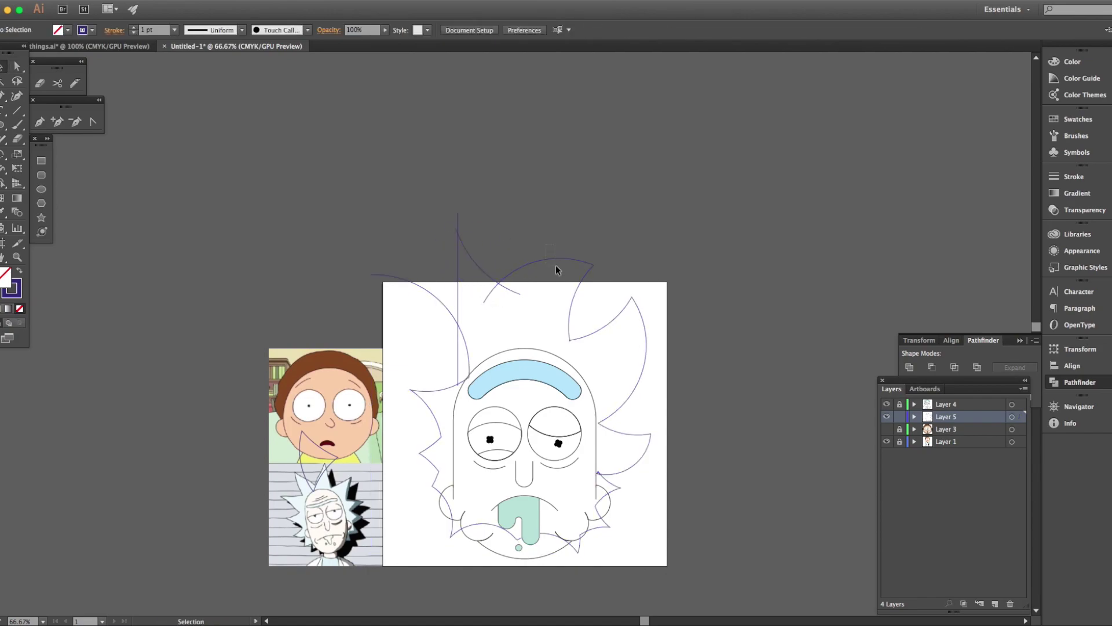
drag(524, 261, 523, 296)
key(Tab)
key(Tab)
key(a)
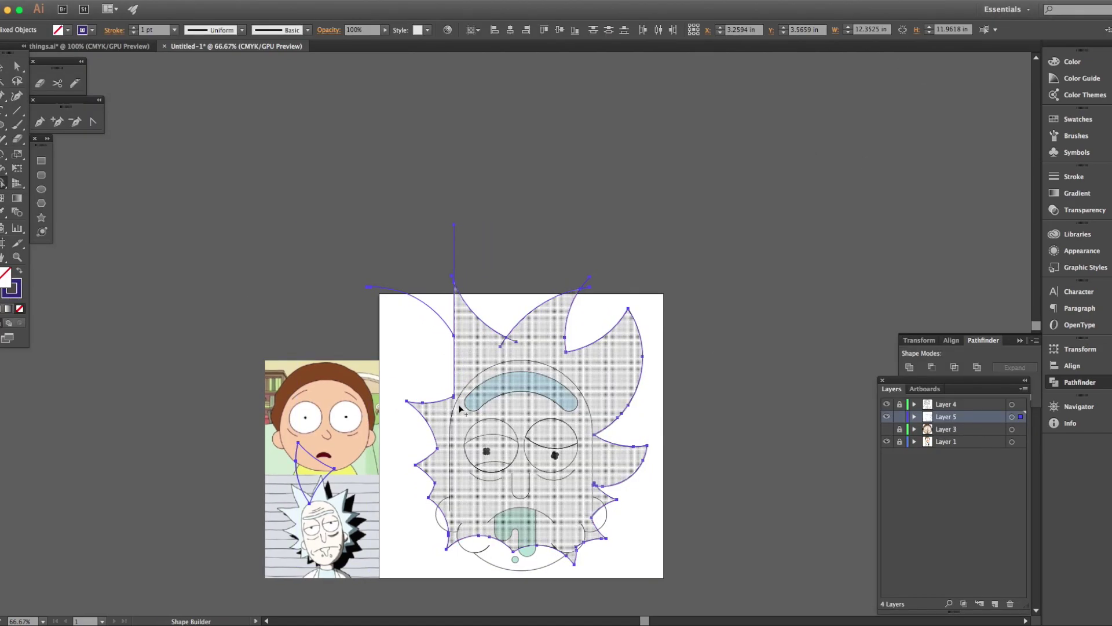
click(455, 298)
Fill Rick's hair with light blue
key(d)
double_click(6, 277)
text(A4D6FC)
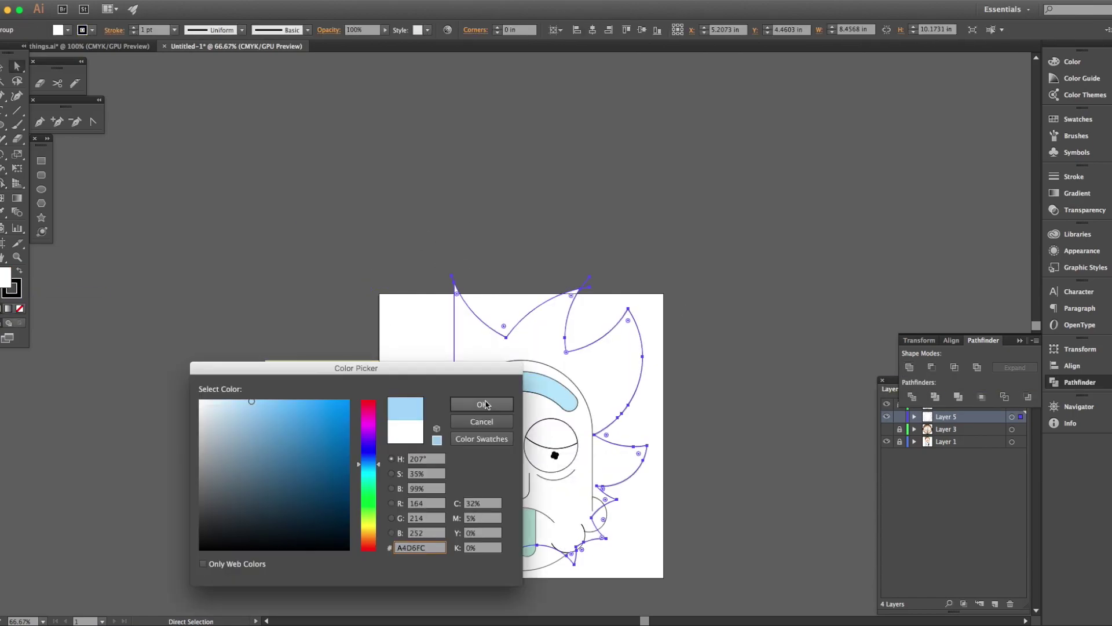
click(485, 402)
Fill the face with a skin tone and place it behind the features
click(899, 403)
click(887, 428)
scroll(521, 405, down, 1)
click(476, 532)
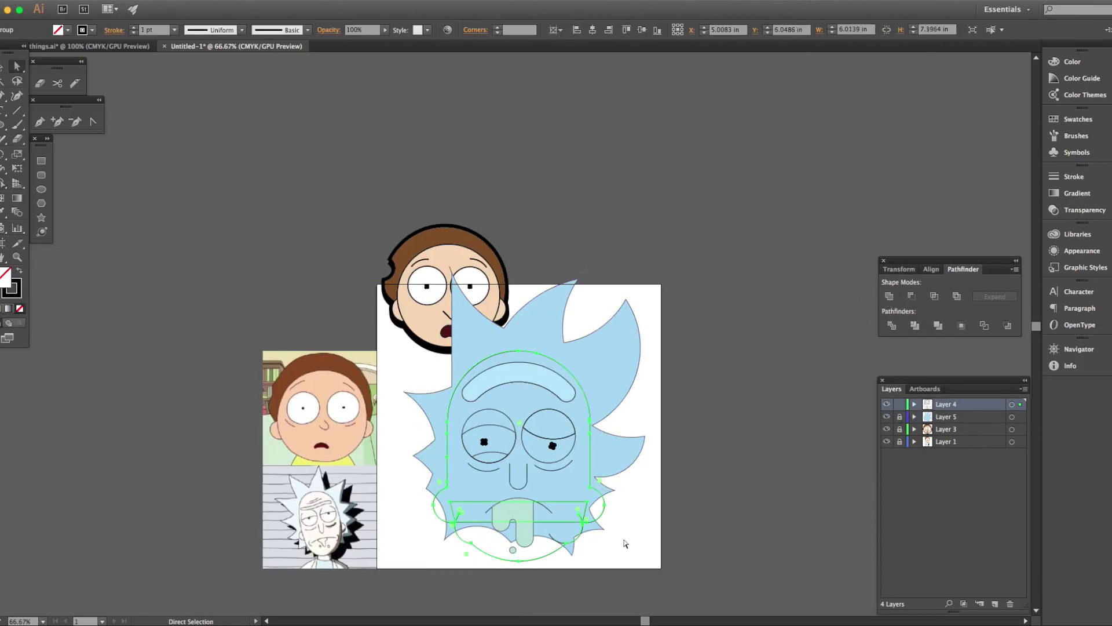
key(ctrl+equal)
key(ctrl+equal)
double_click(5, 277)
click(485, 402)
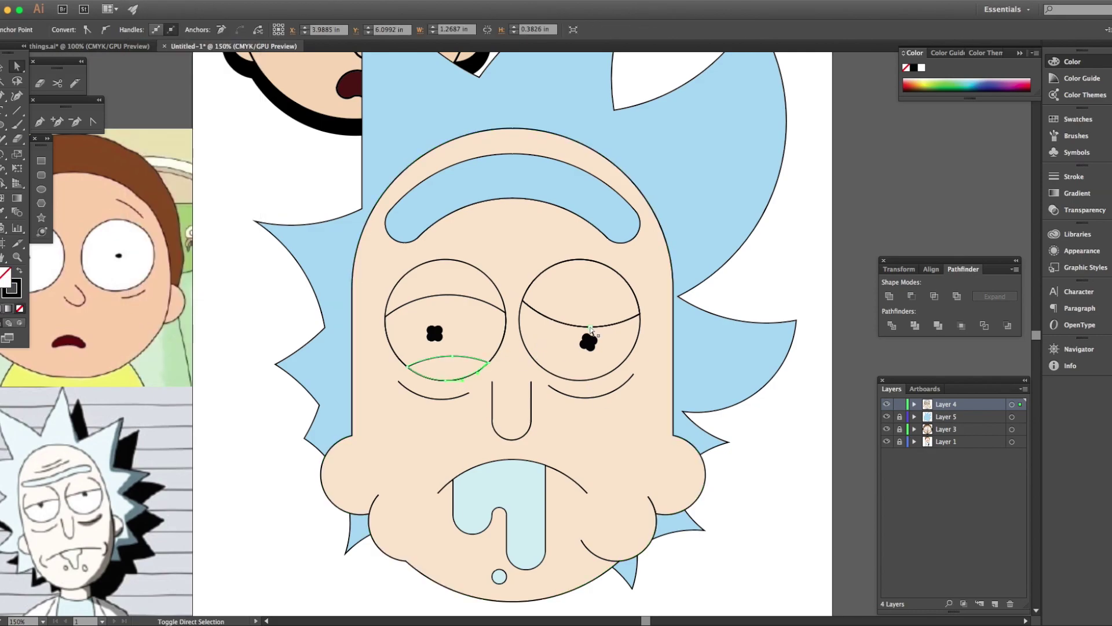
click(539, 359)
drag(539, 359, 360, 264)
Fill both eye circles white and copy the pupil into the left eye
click(412, 300)
key(d)
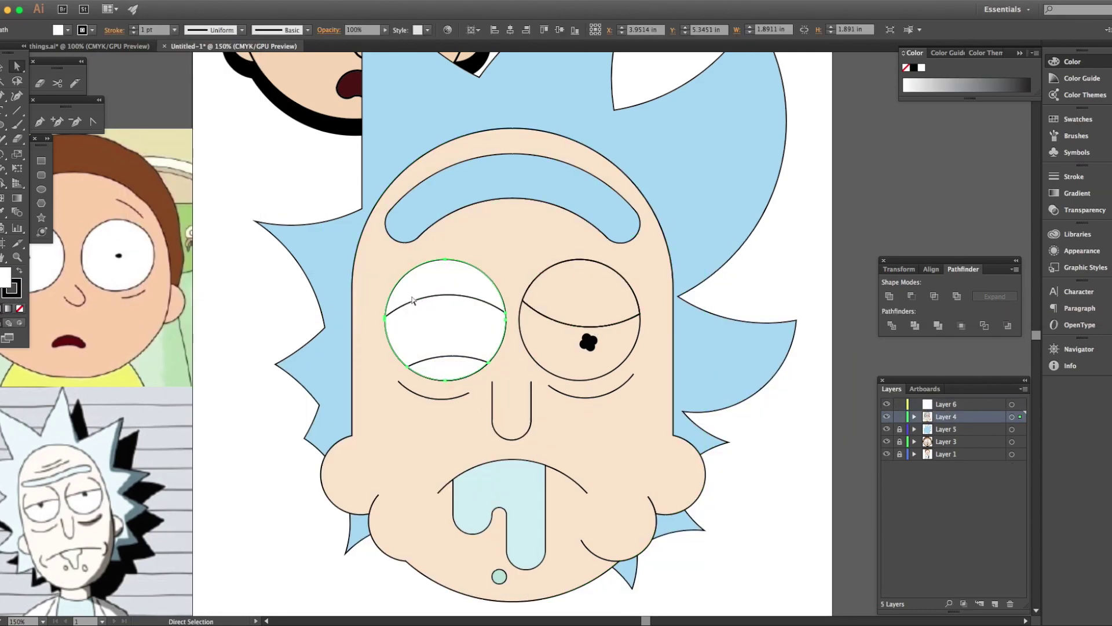
click(579, 353)
double_click(6, 276)
click(479, 402)
drag(589, 342, 434, 333)
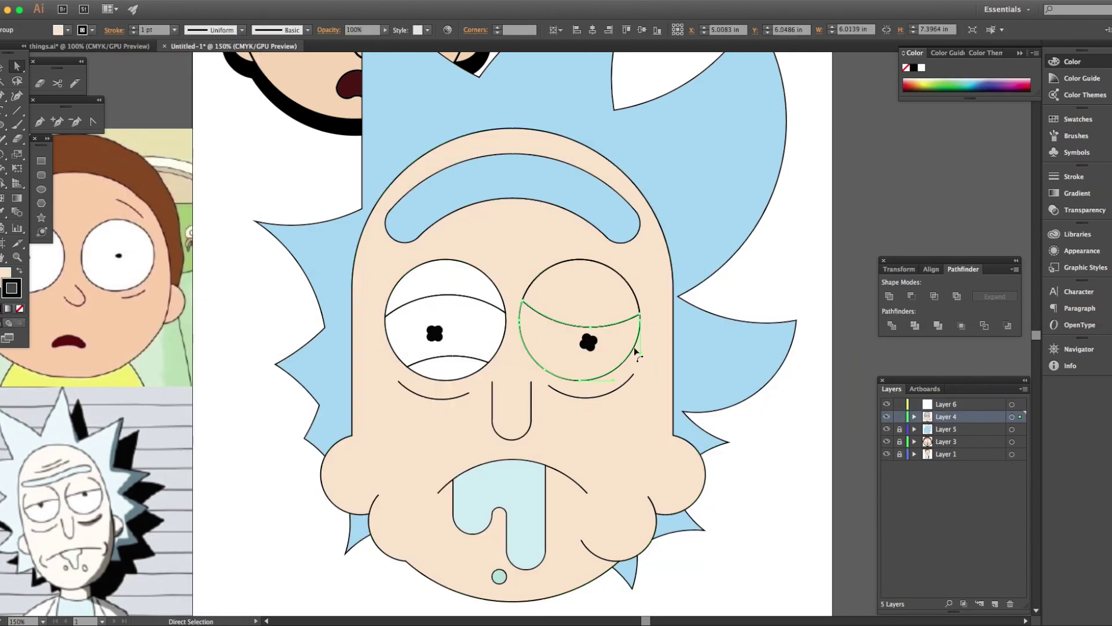
click(466, 295)
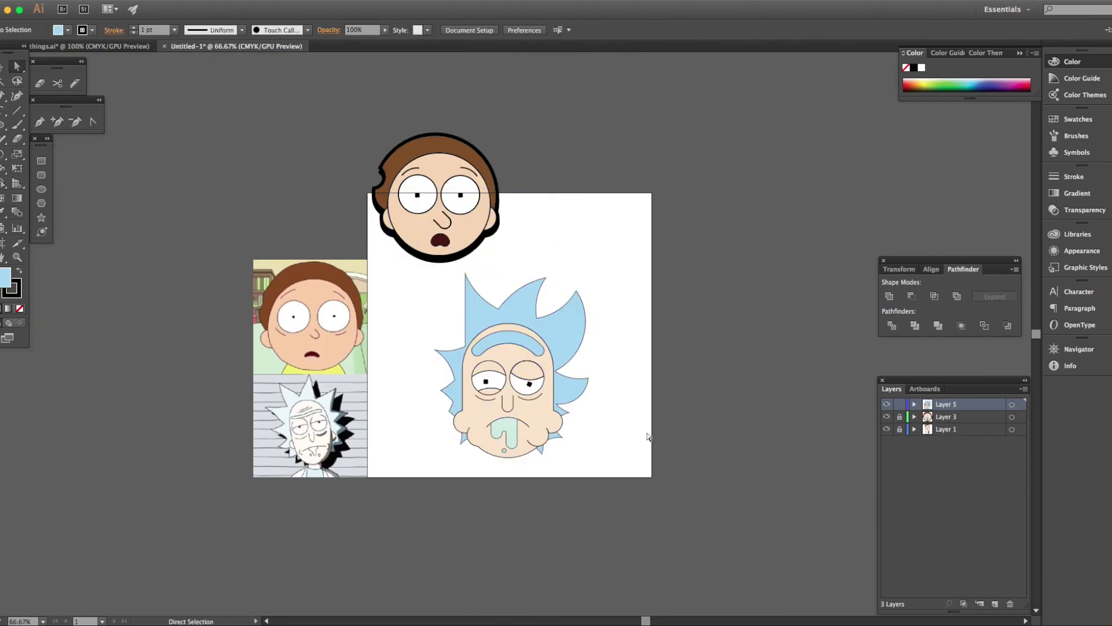
Choose a white #FFFFFF fill for Rick's artwork in the Color Picker
double_click(4, 281)
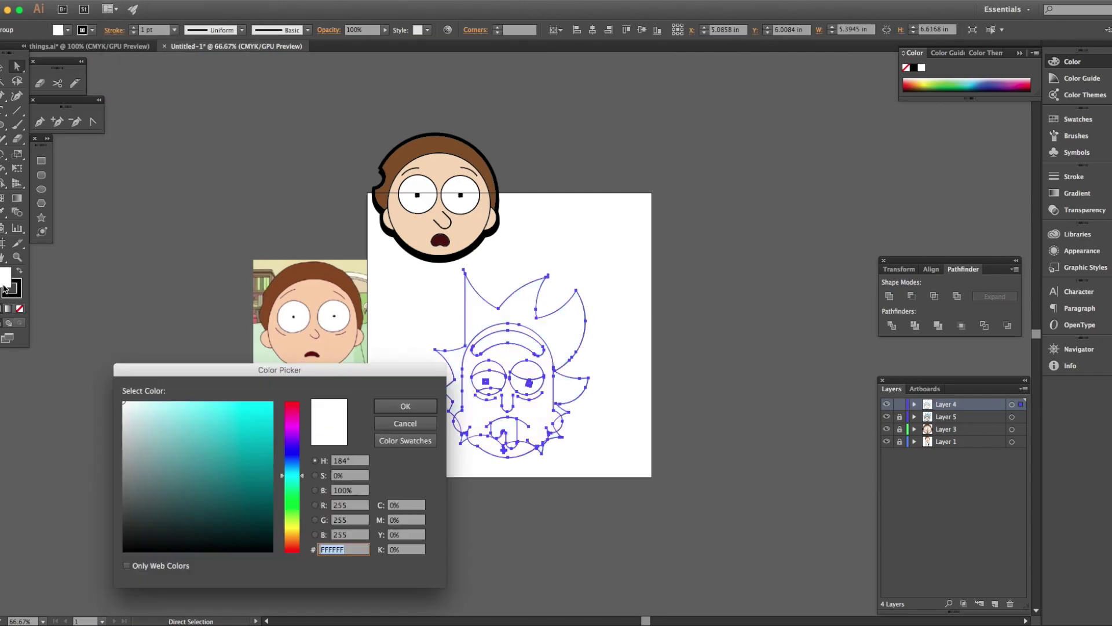